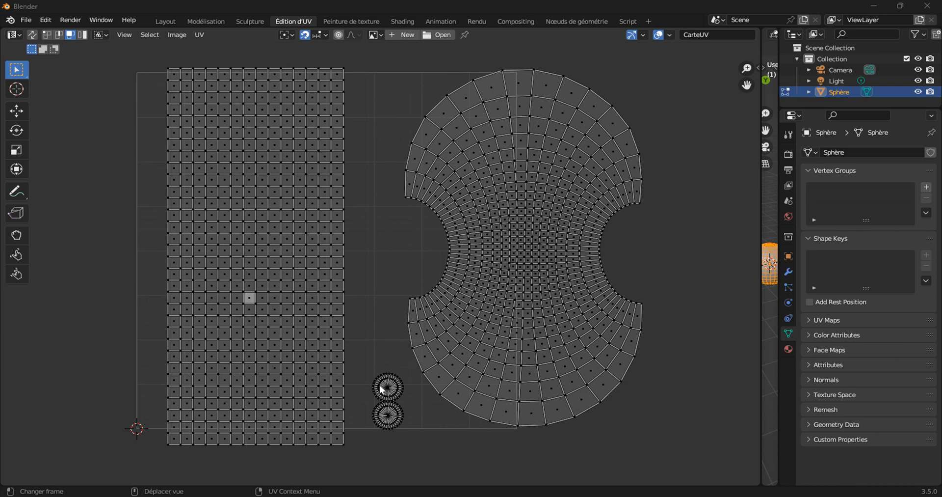
Widen the 3D viewport so the Edit Mode sphere sits beside the UV layout.
{"action": "scroll", "coordinate": [466, 362], "scroll_direction": "up", "scroll_amount": 4}
{"action": "scroll", "coordinate": [407, 264], "scroll_direction": "down", "scroll_amount": 5}
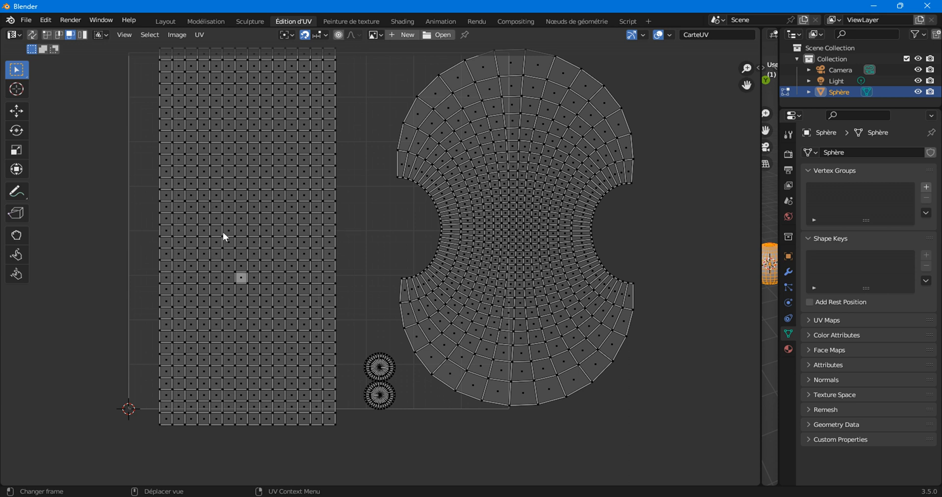
{"action": "right_click", "coordinate": [358, 190]}
{"action": "left_click_drag", "start_coordinate": [759, 184], "coordinate": [541, 176]}
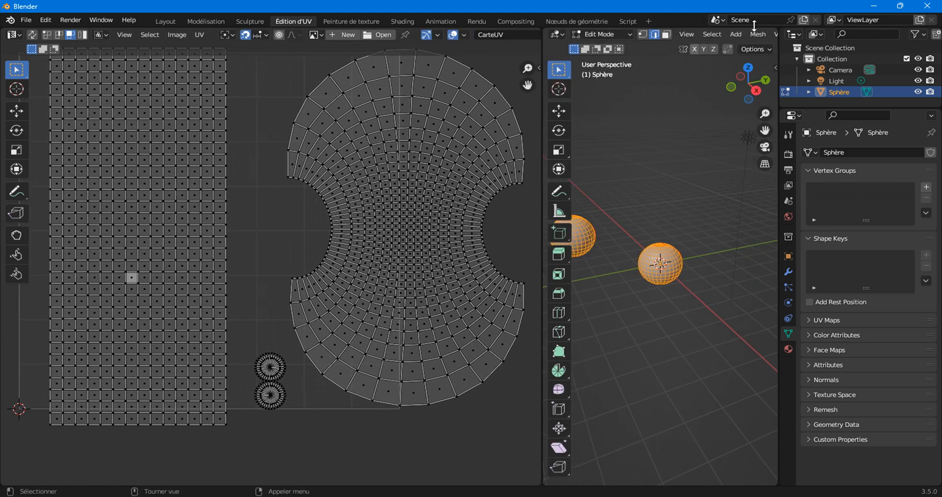
{"action": "scroll", "coordinate": [744, 36], "scroll_direction": "down", "scroll_amount": 5}
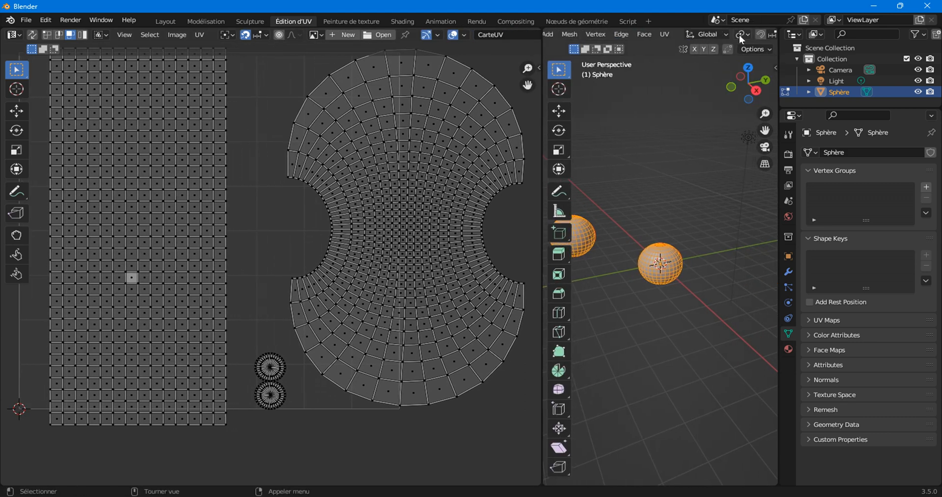
Unwrap the sphere again from the 3D viewport's UV menu.
{"action": "left_click", "coordinate": [665, 34]}
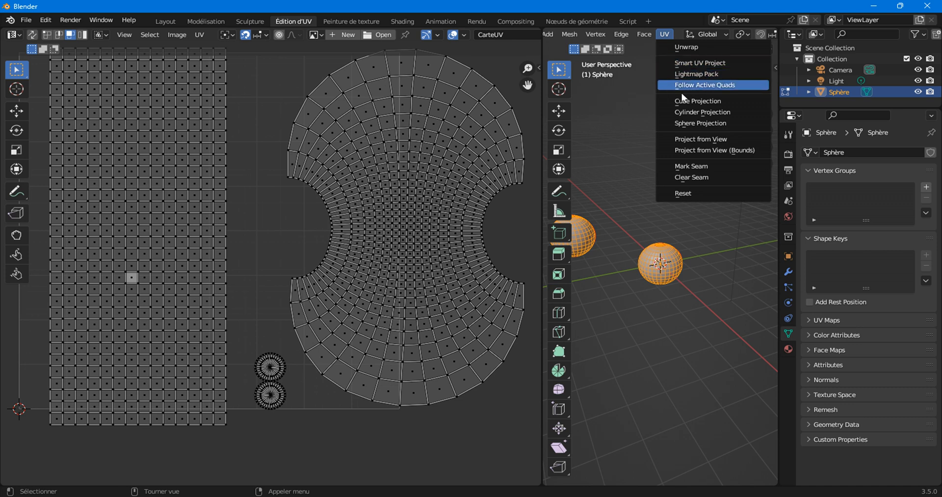
{"action": "left_click", "coordinate": [682, 45]}
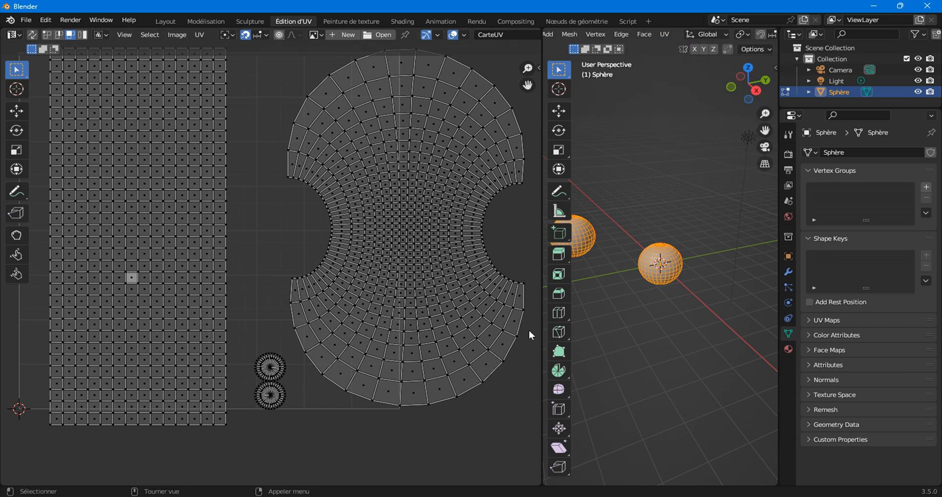
{"action": "left_click", "coordinate": [666, 34]}
{"action": "left_click", "coordinate": [695, 45]}
{"action": "left_click", "coordinate": [665, 35]}
{"action": "scroll", "coordinate": [161, 286], "scroll_direction": "up", "scroll_amount": 8}
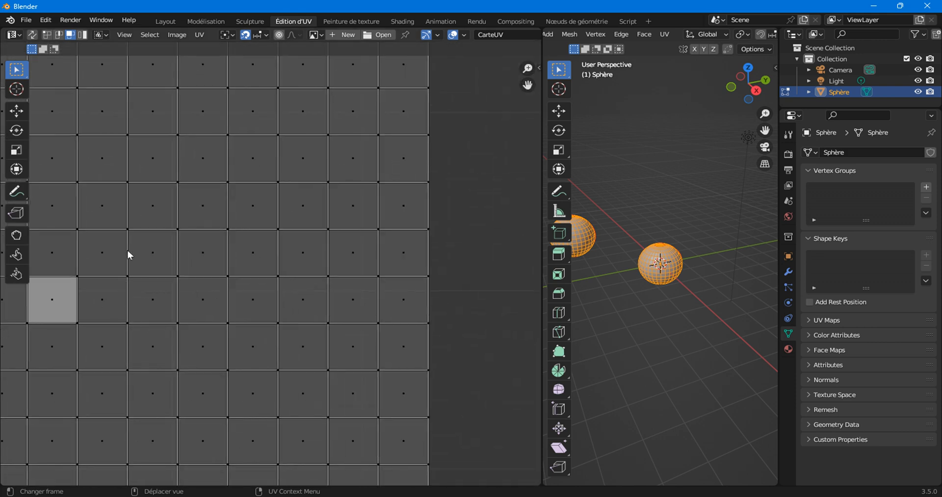
{"action": "scroll", "coordinate": [128, 254], "scroll_direction": "down", "scroll_amount": 8}
{"action": "right_click", "coordinate": [170, 219]}
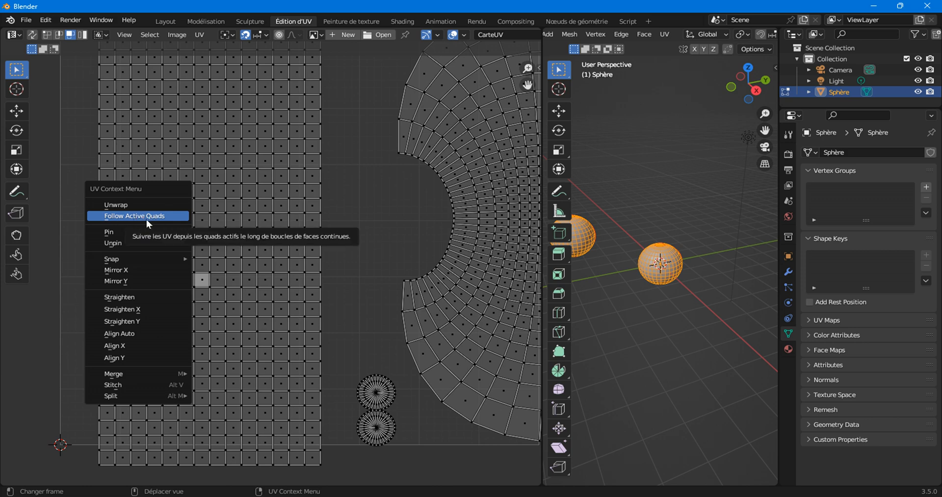
{"action": "key", "text": "Escape"}
{"action": "scroll", "coordinate": [200, 320], "scroll_direction": "up", "scroll_amount": 5}
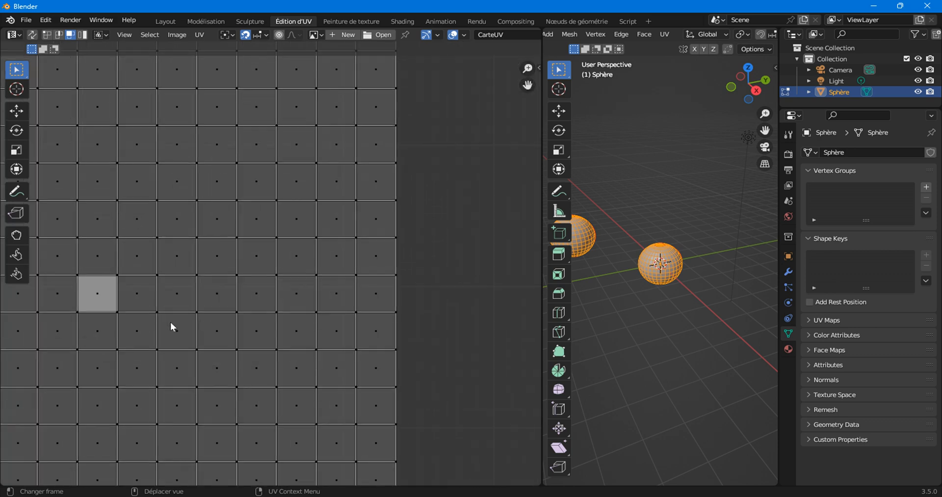
{"action": "scroll", "coordinate": [170, 322], "scroll_direction": "up", "scroll_amount": 3}
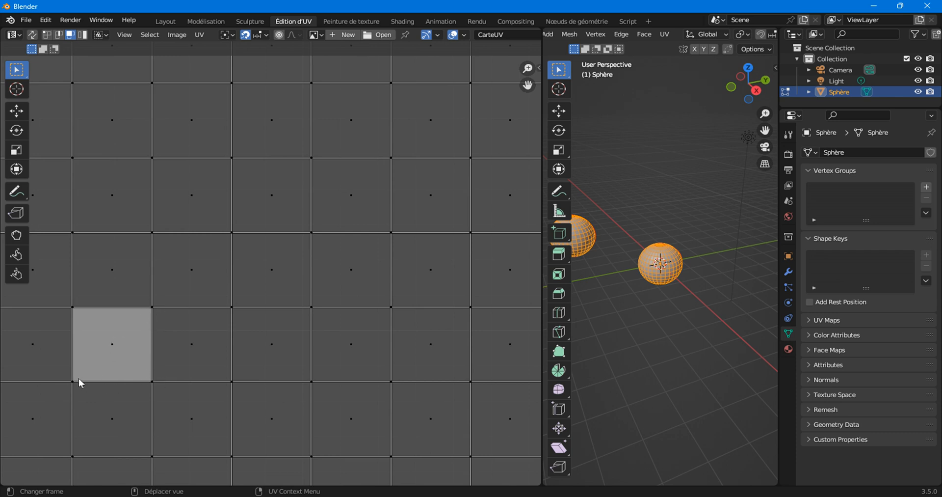
{"action": "scroll", "coordinate": [148, 334], "scroll_direction": "down", "scroll_amount": 6}
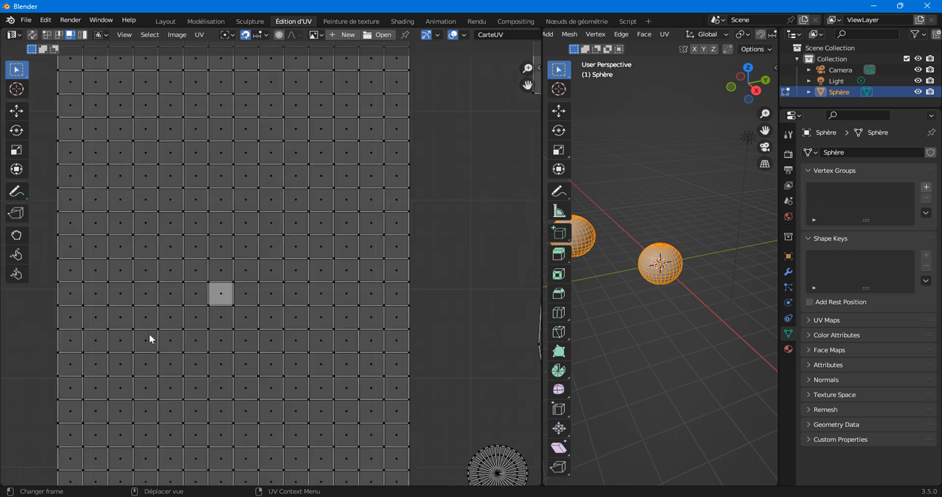
{"action": "scroll", "coordinate": [171, 328], "scroll_direction": "up", "scroll_amount": 5}
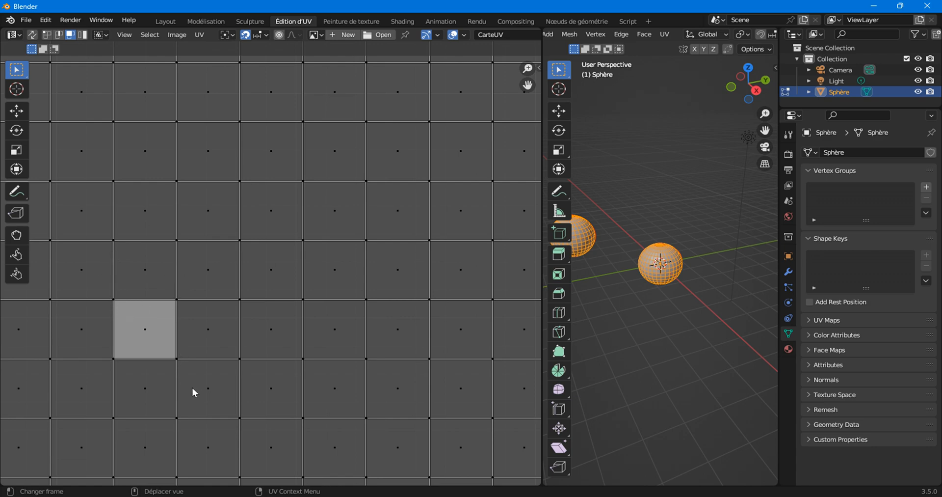
{"action": "scroll", "coordinate": [230, 360], "scroll_direction": "down", "scroll_amount": 10}
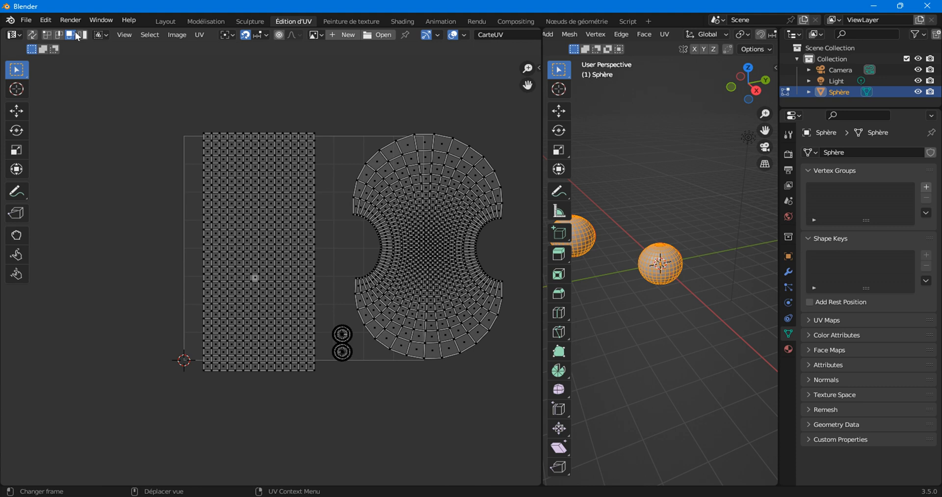
Start a new General file, discarding unsaved changes.
{"action": "left_click", "coordinate": [26, 20]}
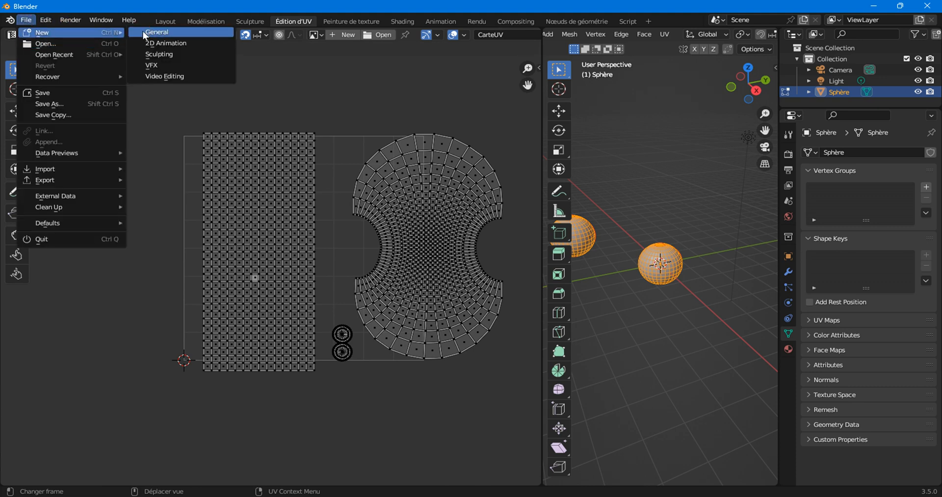
{"action": "left_click", "coordinate": [143, 31]}
{"action": "left_click", "coordinate": [482, 274]}
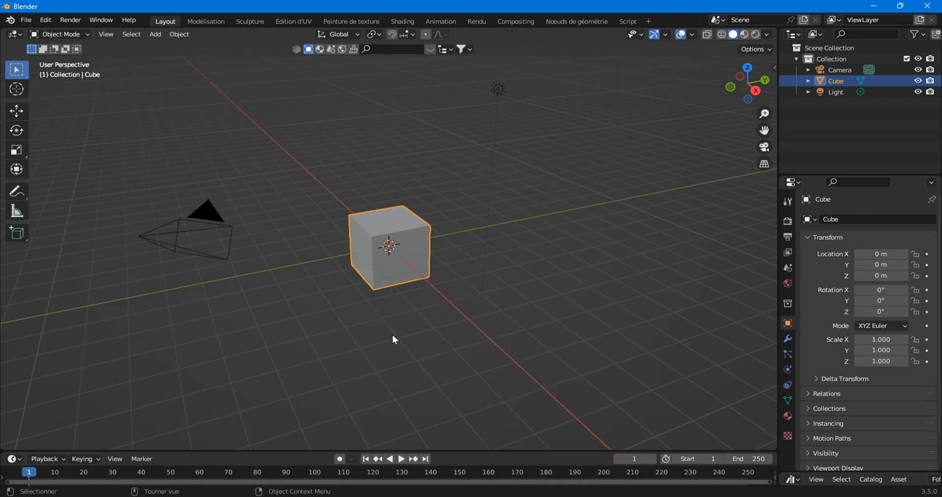
Delete the default cube, add a UV Sphere at the origin, and zoom in.
{"action": "right_click", "coordinate": [372, 243]}
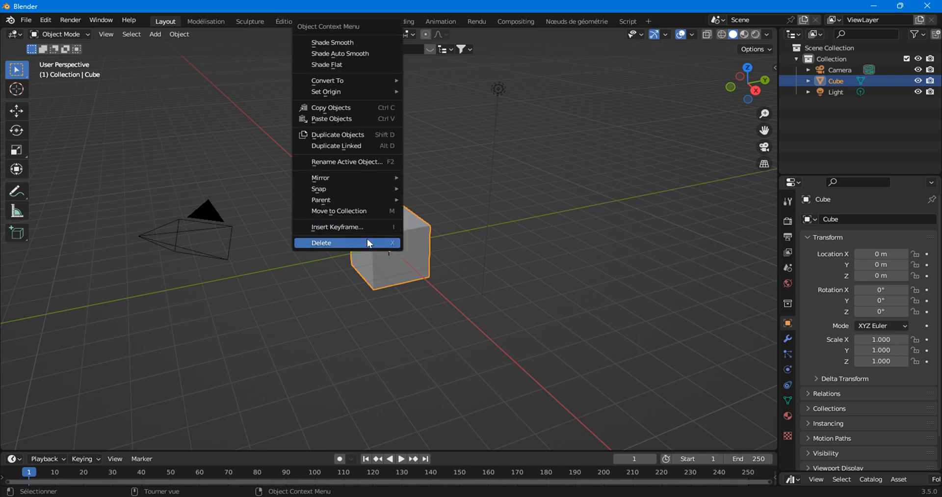
{"action": "left_click", "coordinate": [369, 243]}
{"action": "left_click", "coordinate": [155, 34]}
{"action": "mouse_move", "coordinate": [191, 47]}
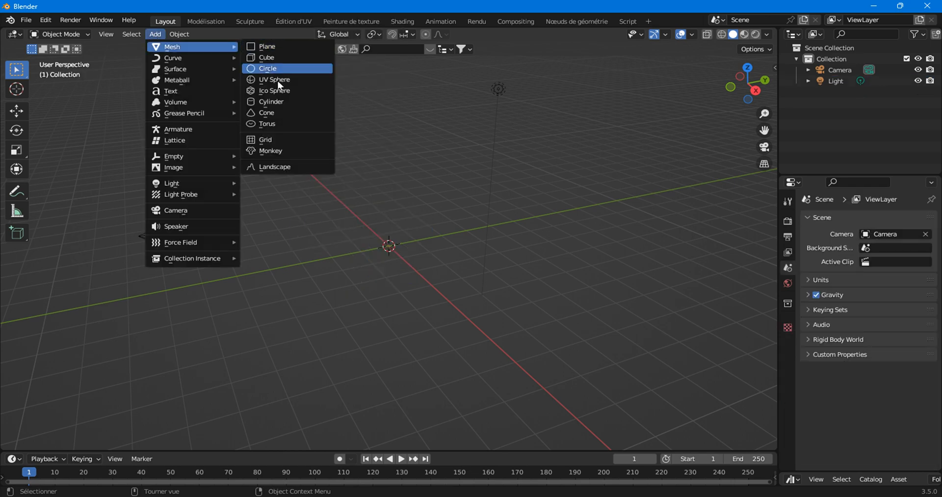
{"action": "left_click", "coordinate": [270, 79]}
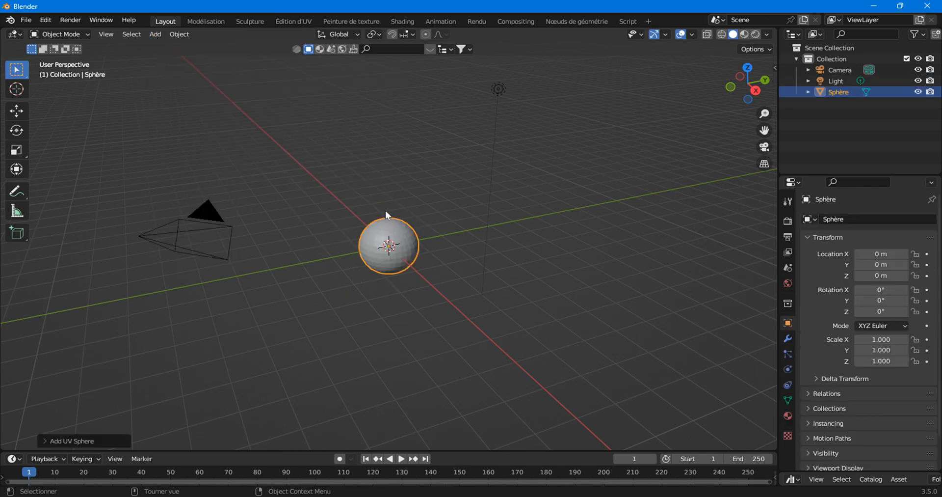
{"action": "scroll", "coordinate": [378, 268], "scroll_direction": "up", "scroll_amount": 5}
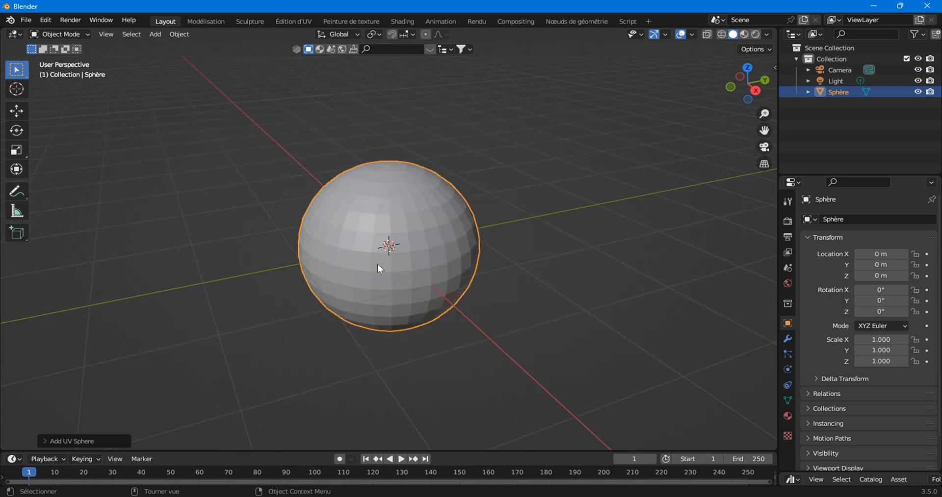
{"action": "scroll", "coordinate": [378, 268], "scroll_direction": "up", "scroll_amount": 2}
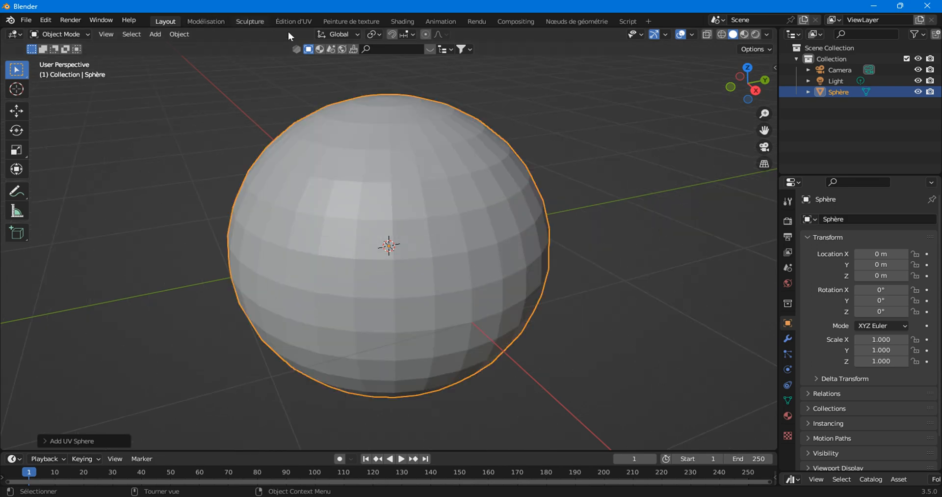
Put the sphere in Edit Mode with edge select, deselected, viewed from the right.
{"action": "left_click", "coordinate": [54, 34]}
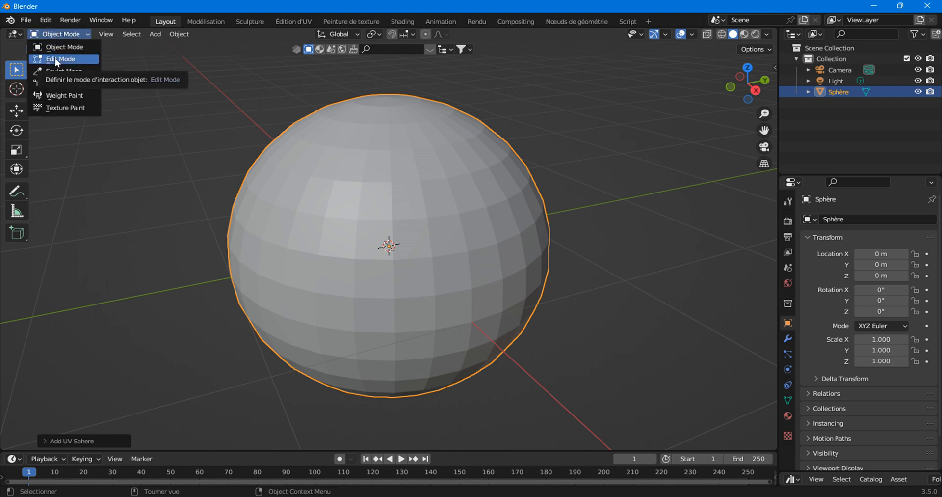
{"action": "left_click", "coordinate": [58, 60]}
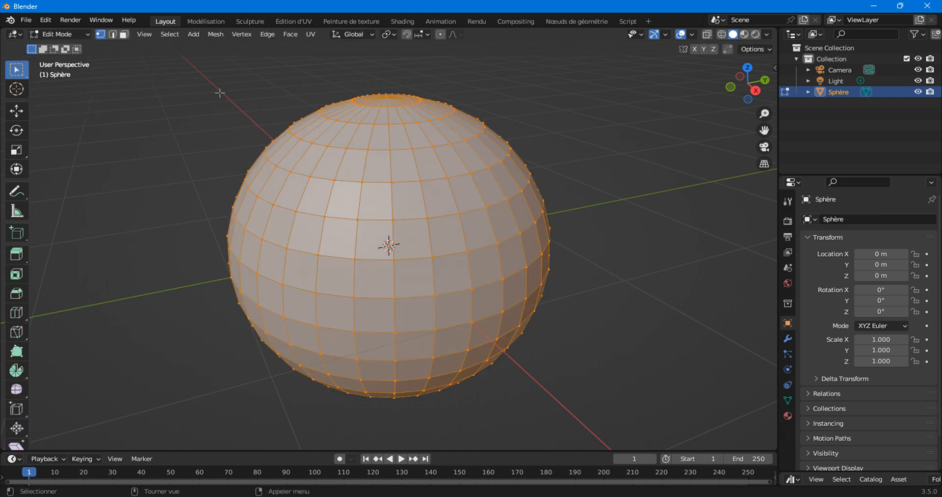
{"action": "left_click", "coordinate": [112, 36]}
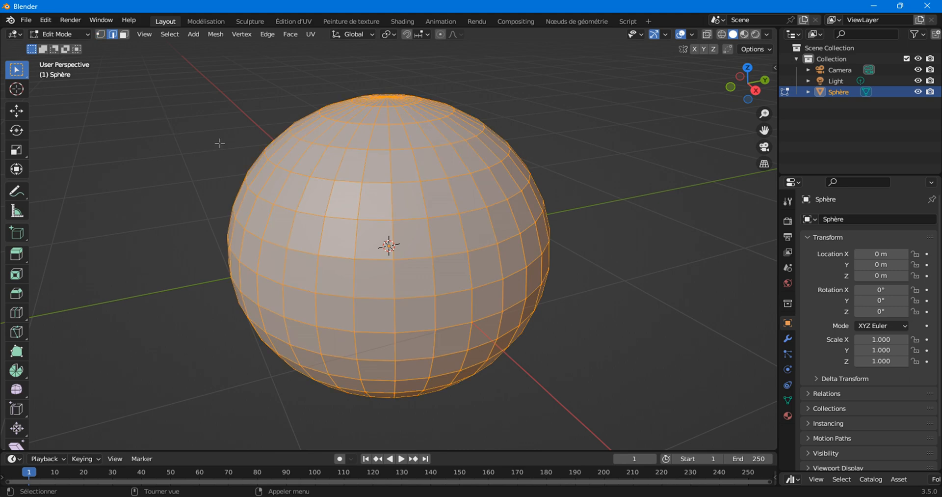
{"action": "left_click", "coordinate": [220, 143]}
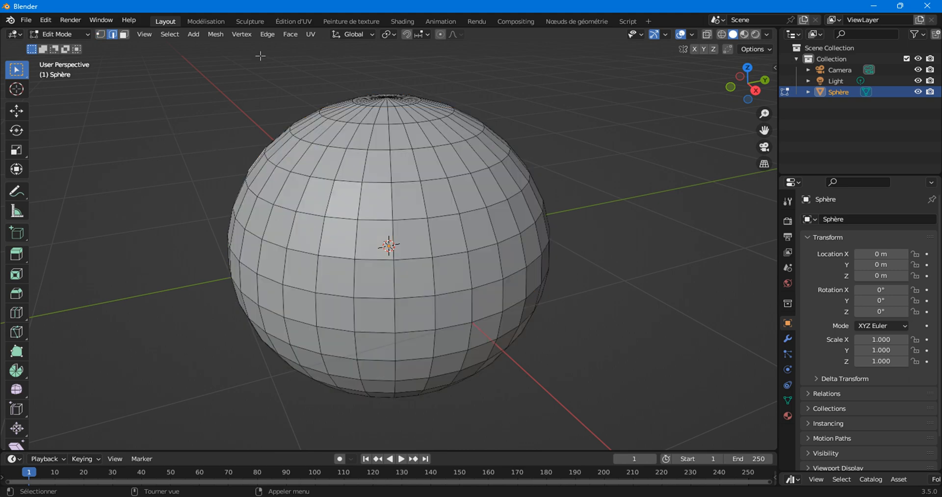
{"action": "left_click", "coordinate": [756, 91]}
With X-ray on, box-select the whole sphere and orbit down onto its top pole.
{"action": "key", "text": "alt+z"}
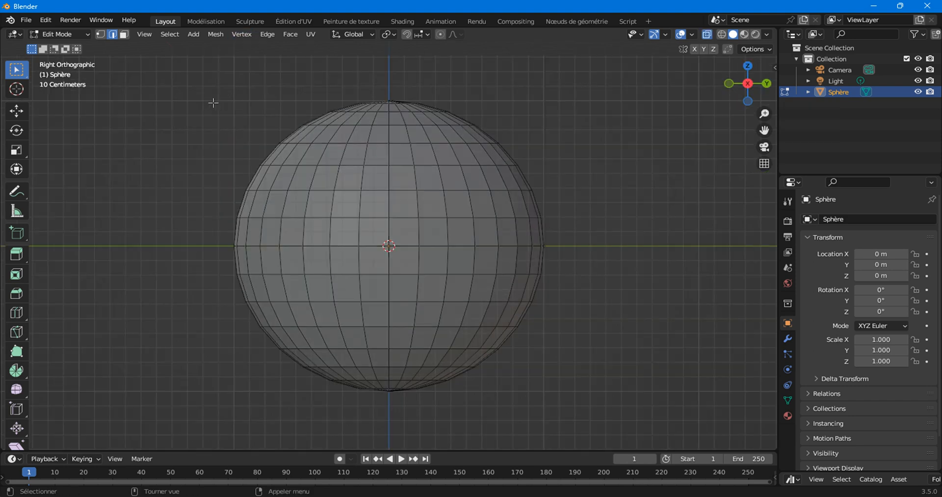
{"action": "left_click_drag", "start_coordinate": [214, 102], "coordinate": [562, 386]}
{"action": "middle_click_drag", "start_coordinate": [518, 311], "coordinate": [389, 242]}
{"action": "key", "text": "alt+z"}
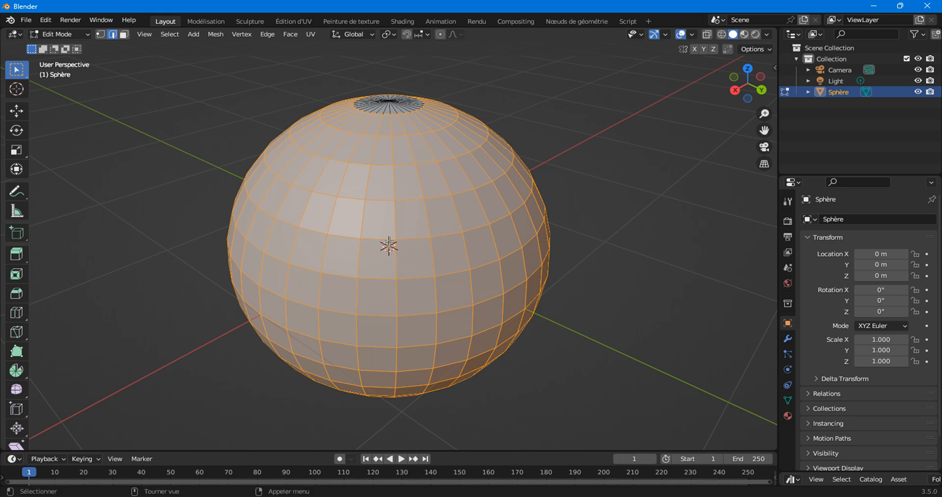
{"action": "key", "text": "alt+z"}
{"action": "key", "text": "alt+z"}
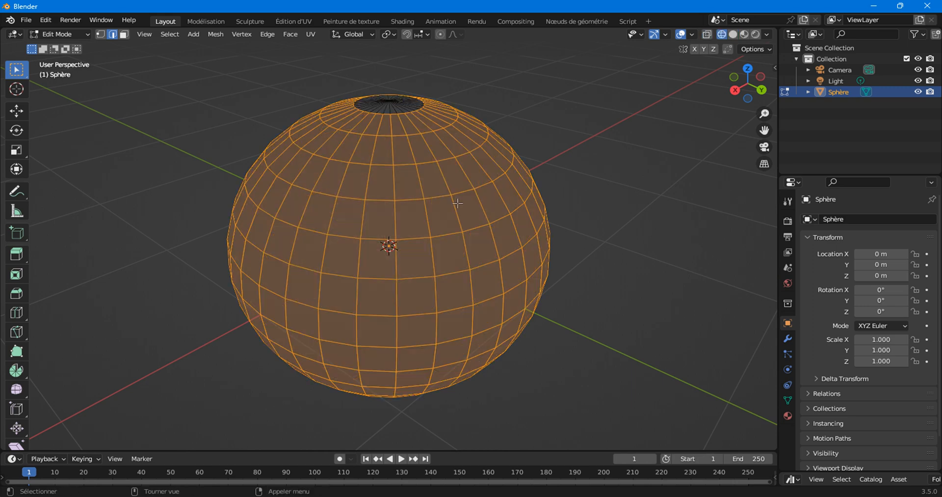
{"action": "middle_click_drag", "start_coordinate": [476, 270], "coordinate": [335, 336]}
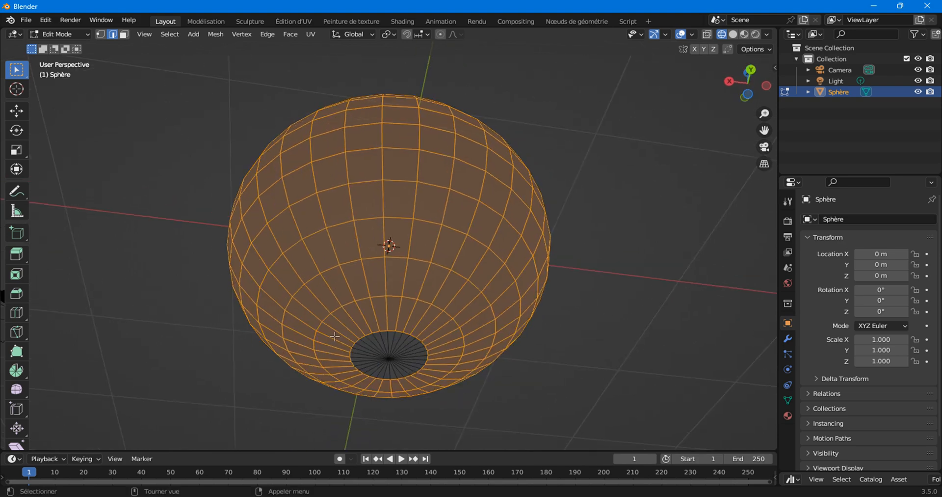
{"action": "middle_click_drag", "start_coordinate": [385, 142], "coordinate": [343, 193]}
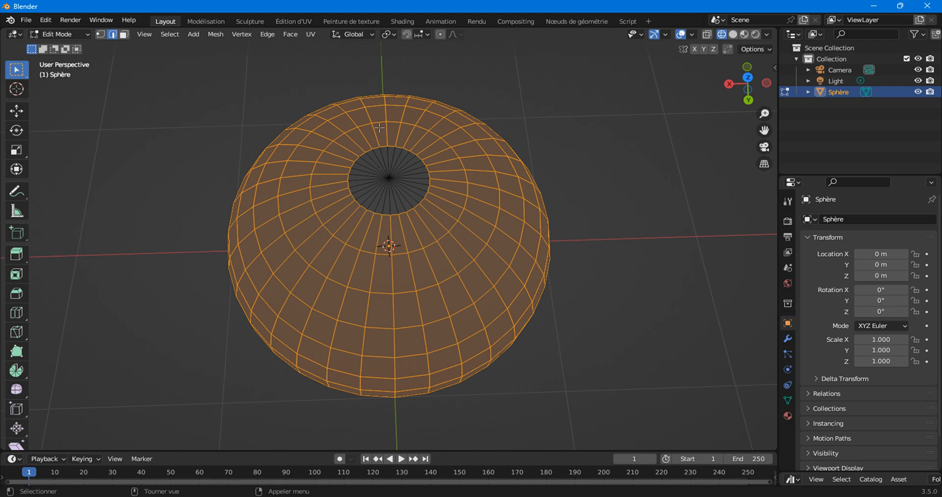
{"action": "scroll", "coordinate": [401, 199], "scroll_direction": "up", "scroll_amount": 2}
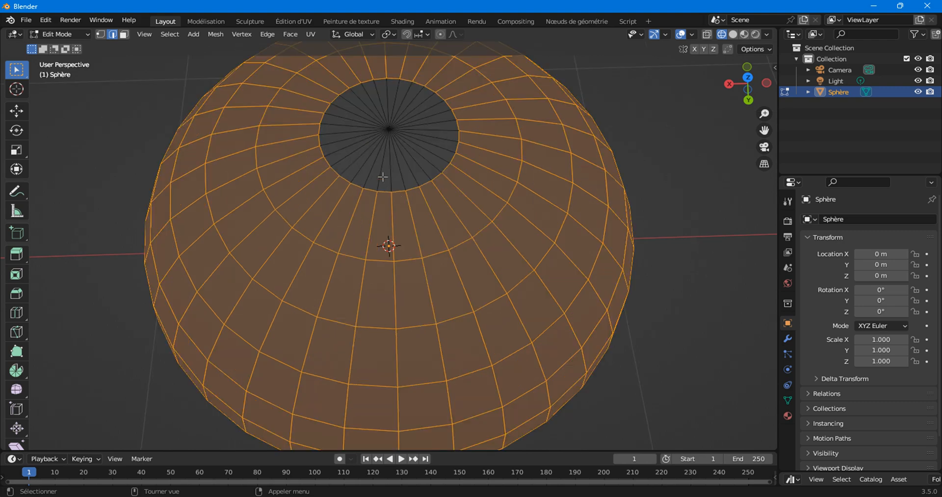
Mark the edge ring around the top pole as a seam.
{"action": "key", "text": "alt+a"}
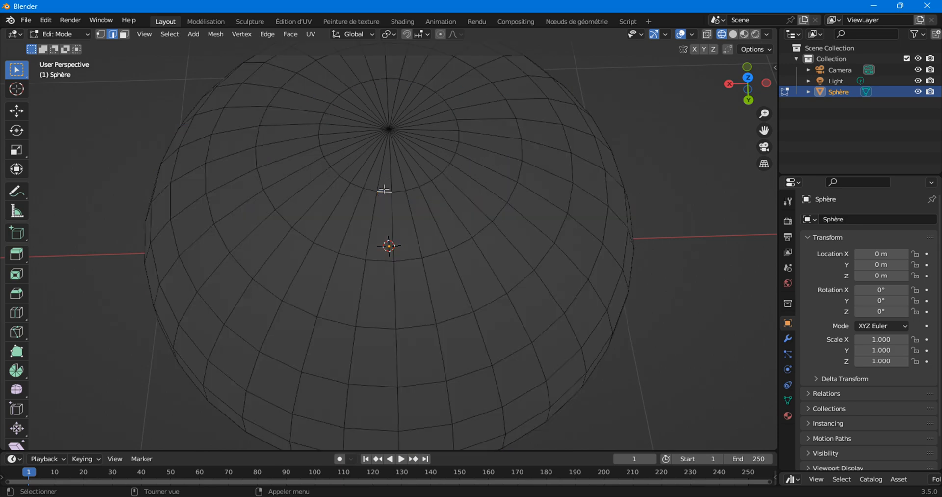
{"action": "left_click", "coordinate": [385, 191], "text": "alt"}
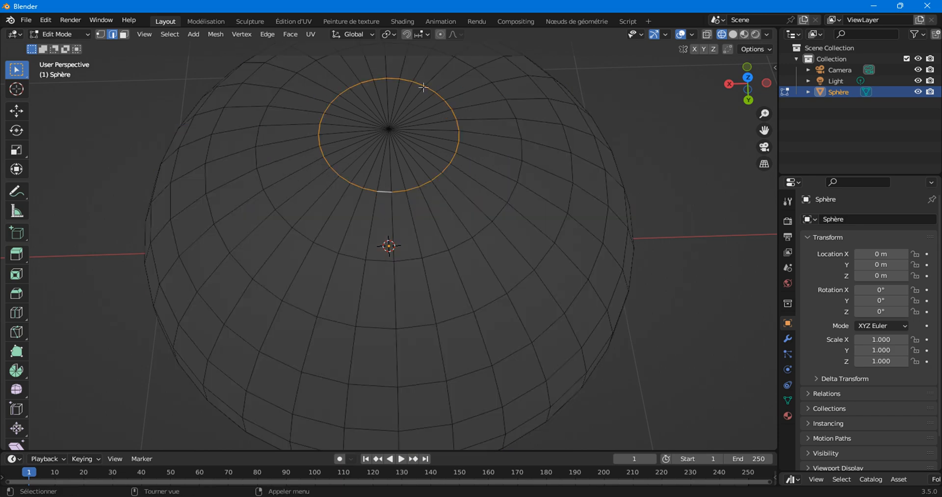
{"action": "left_click", "coordinate": [311, 33]}
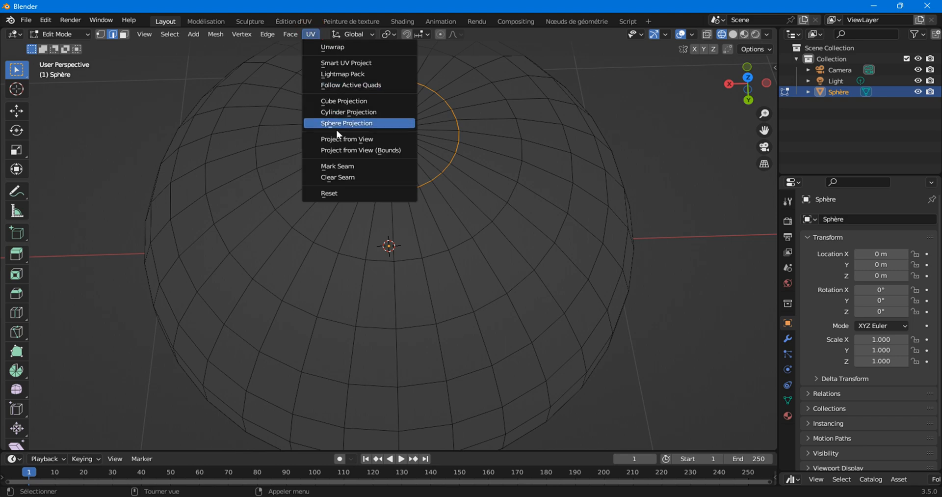
{"action": "left_click", "coordinate": [344, 165]}
Mark the edge ring around the bottom pole as a seam.
{"action": "middle_click_drag", "start_coordinate": [353, 328], "coordinate": [383, 292]}
{"action": "left_click", "coordinate": [385, 276], "text": "alt"}
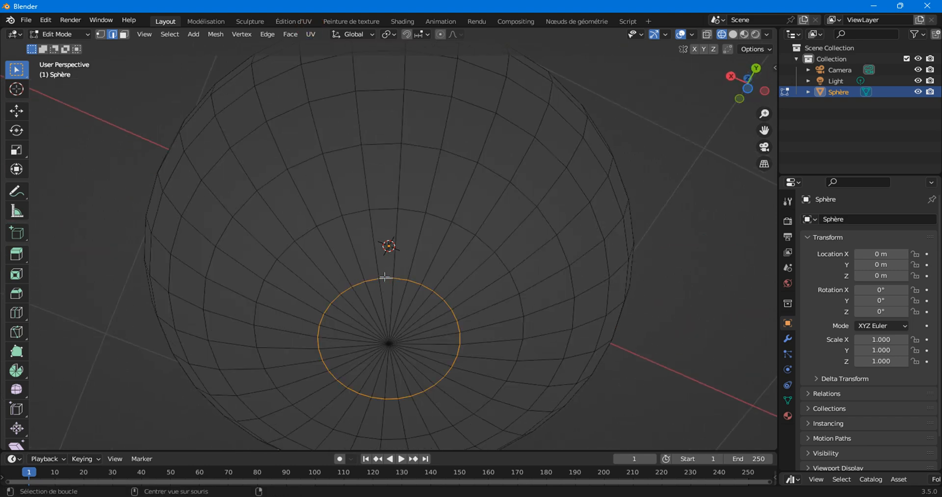
{"action": "left_click", "coordinate": [311, 34]}
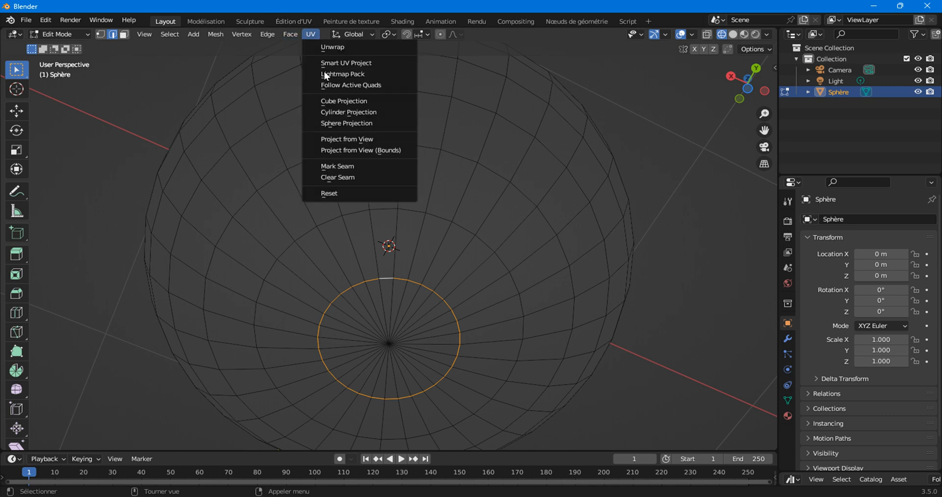
{"action": "left_click", "coordinate": [333, 168]}
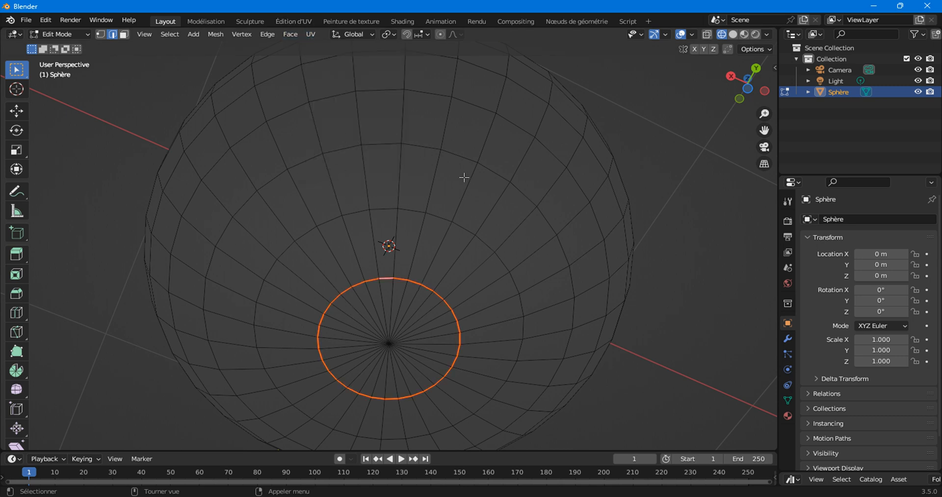
{"action": "middle_click_drag", "start_coordinate": [433, 121], "coordinate": [361, 165]}
{"action": "scroll", "coordinate": [411, 227], "scroll_direction": "down", "scroll_amount": 3}
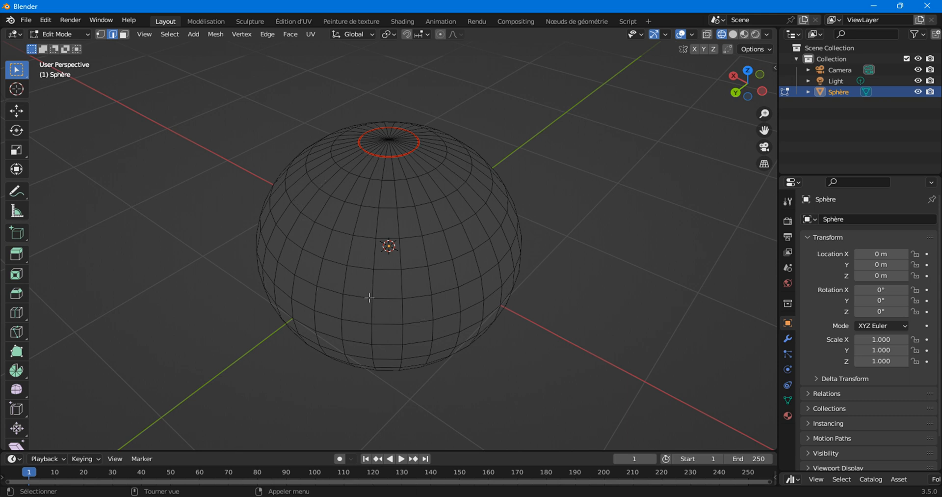
Select a meridian edge loop, excluding the edges inside both pole rings.
{"action": "middle_click_drag", "start_coordinate": [342, 216], "coordinate": [362, 185]}
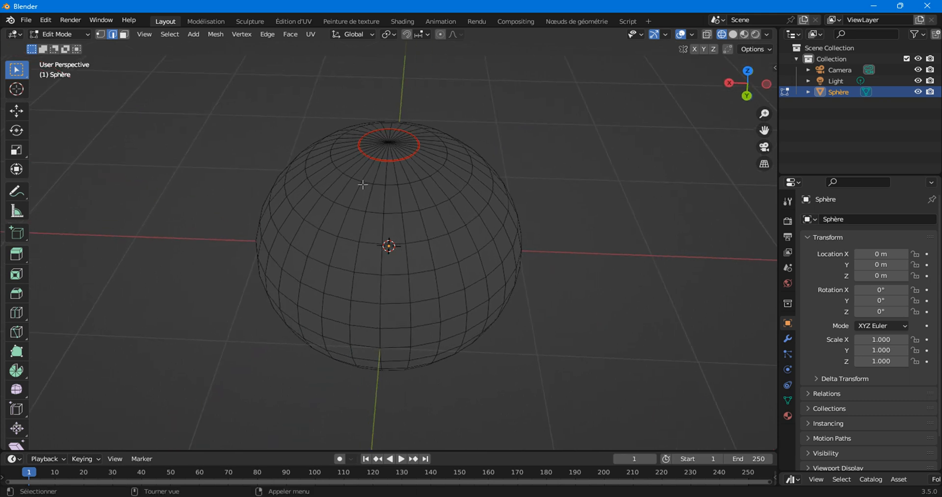
{"action": "left_click", "coordinate": [357, 196], "text": "alt"}
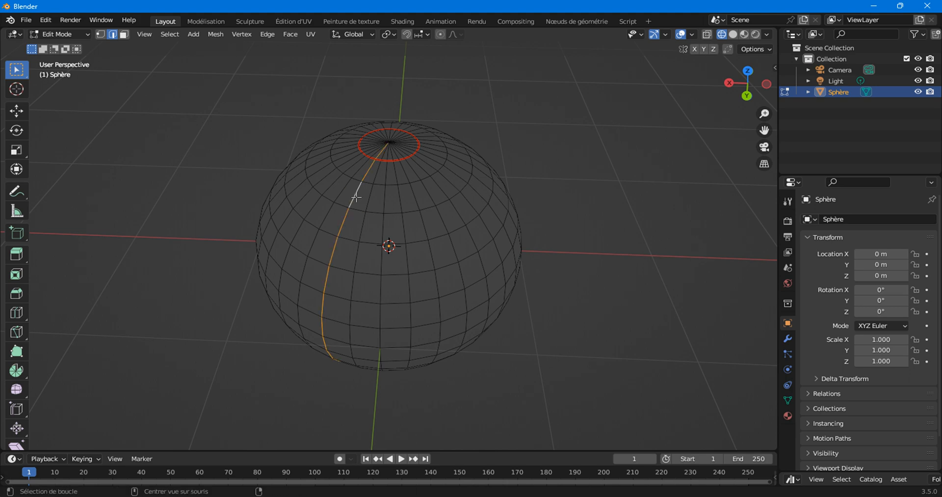
{"action": "middle_click_drag", "start_coordinate": [368, 181], "coordinate": [373, 190]}
{"action": "scroll", "coordinate": [373, 191], "scroll_direction": "up", "scroll_amount": 3}
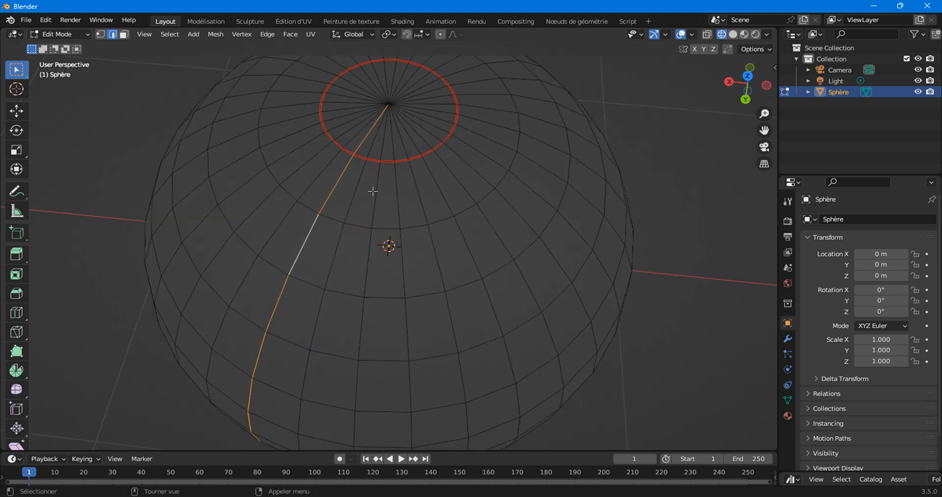
{"action": "left_click", "coordinate": [361, 140], "text": "shift"}
{"action": "middle_click_drag", "start_coordinate": [389, 364], "coordinate": [365, 286]}
{"action": "left_click", "coordinate": [368, 290], "text": "shift"}
Mark the meridian edges as a seam and select the whole mesh.
{"action": "scroll", "coordinate": [374, 206], "scroll_direction": "down", "scroll_amount": 3}
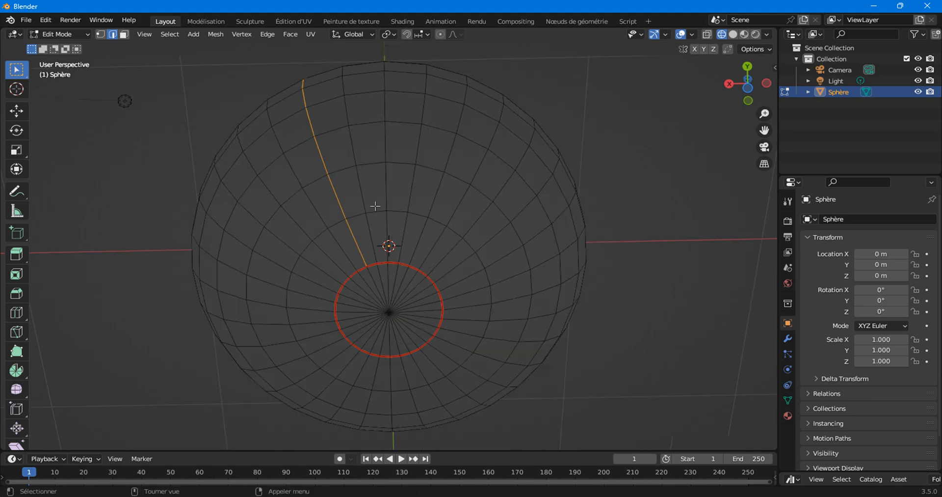
{"action": "mouse_move", "coordinate": [374, 205]}
{"action": "middle_mouse_down"}
{"action": "mouse_move", "coordinate": [373, 291]}
{"action": "mouse_move", "coordinate": [376, 216]}
{"action": "middle_mouse_up"}
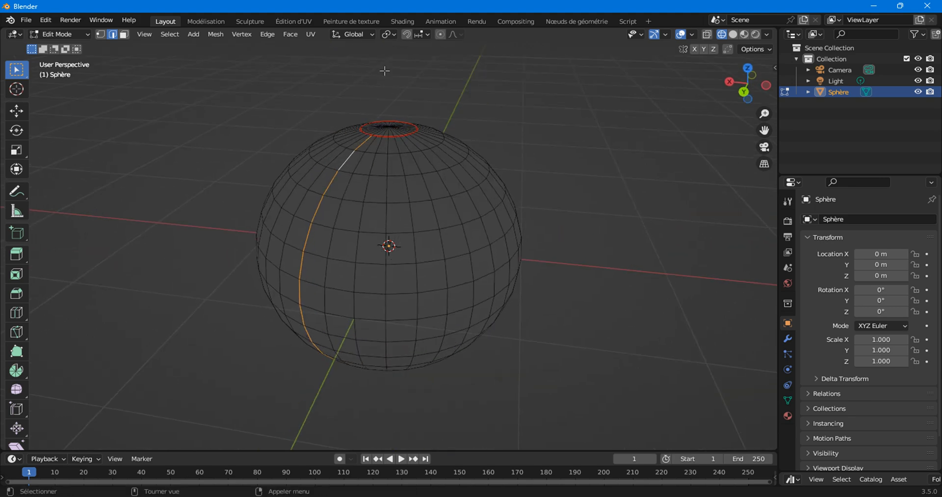
{"action": "left_click", "coordinate": [311, 34]}
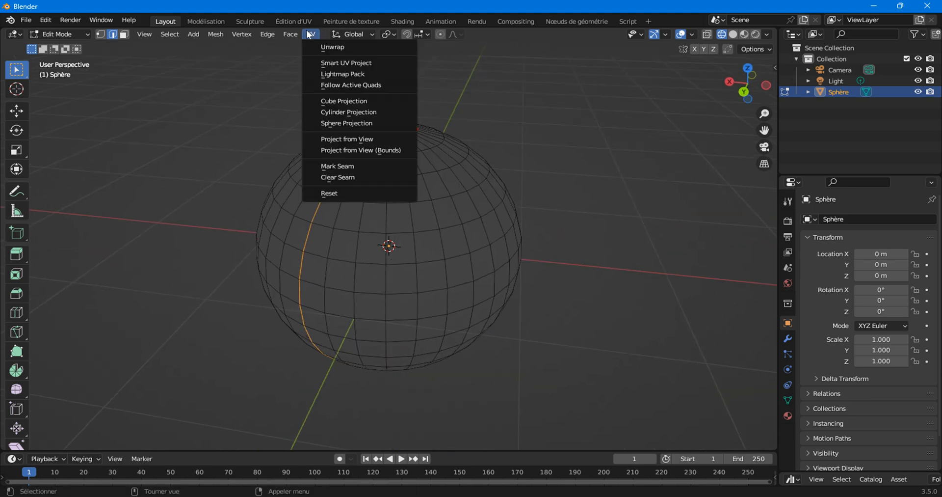
{"action": "left_click", "coordinate": [323, 167]}
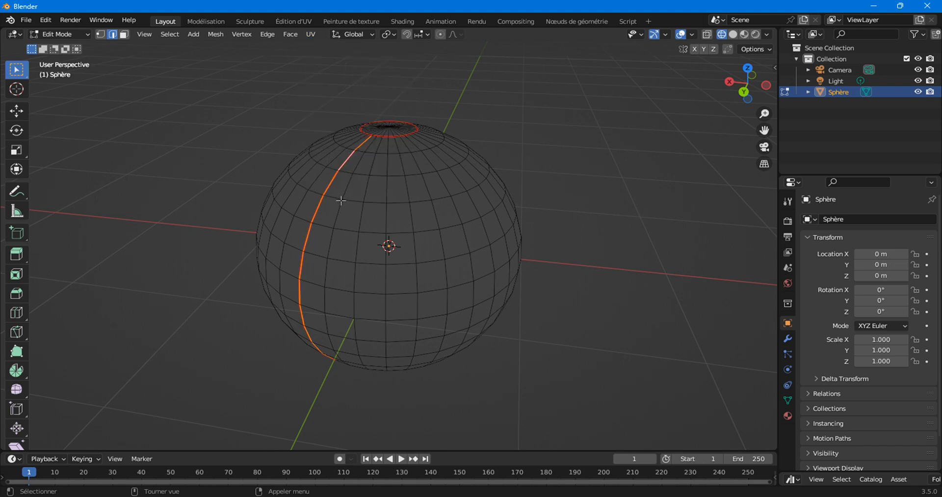
{"action": "key", "text": "a"}
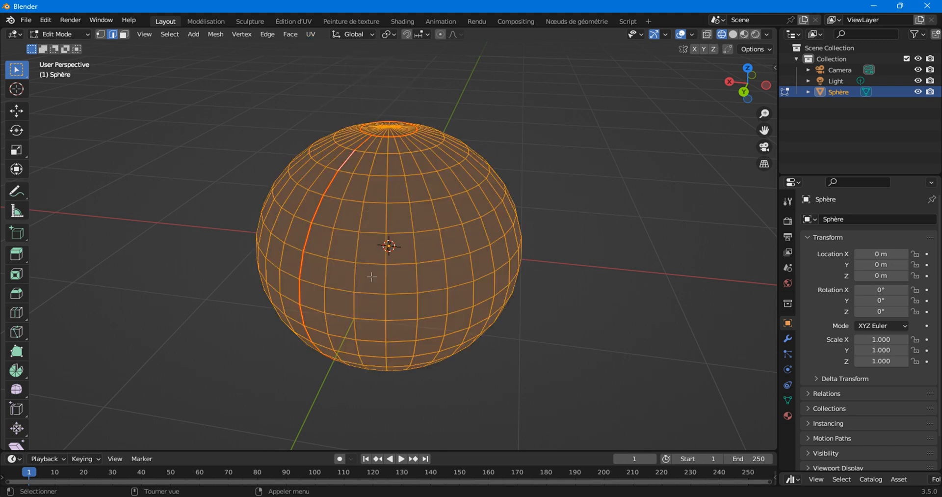
In the UV Editing workspace, unwrap the sphere along its seams via UV > Unwrap.
{"action": "left_click", "coordinate": [294, 21]}
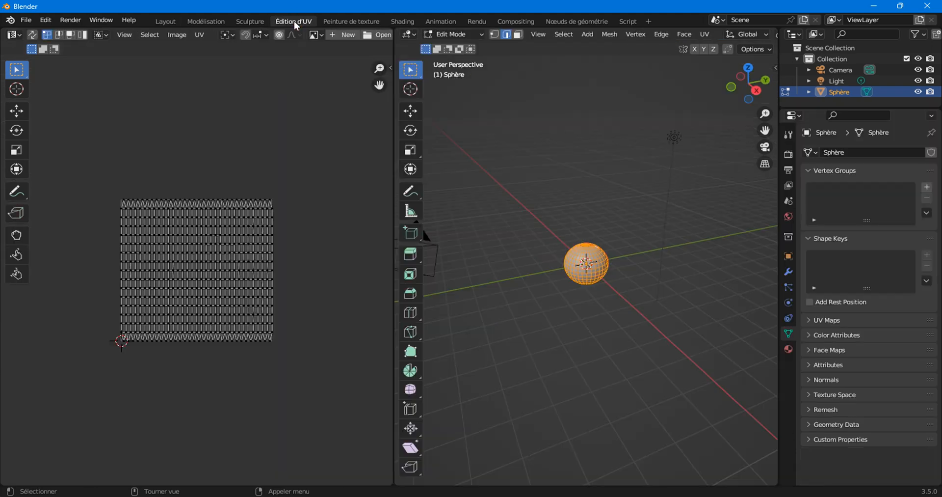
{"action": "scroll", "coordinate": [556, 262], "scroll_direction": "up", "scroll_amount": 4}
{"action": "scroll", "coordinate": [556, 261], "scroll_direction": "up", "scroll_amount": 3}
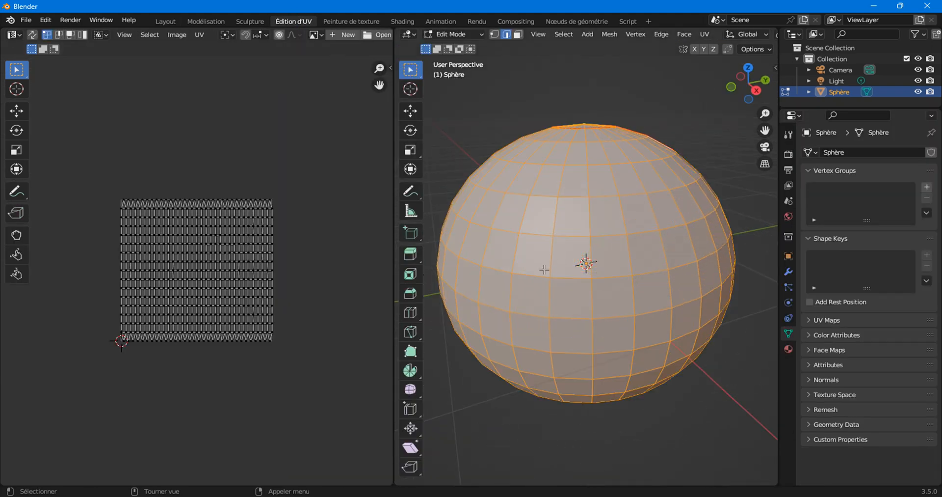
{"action": "left_click", "coordinate": [705, 34]}
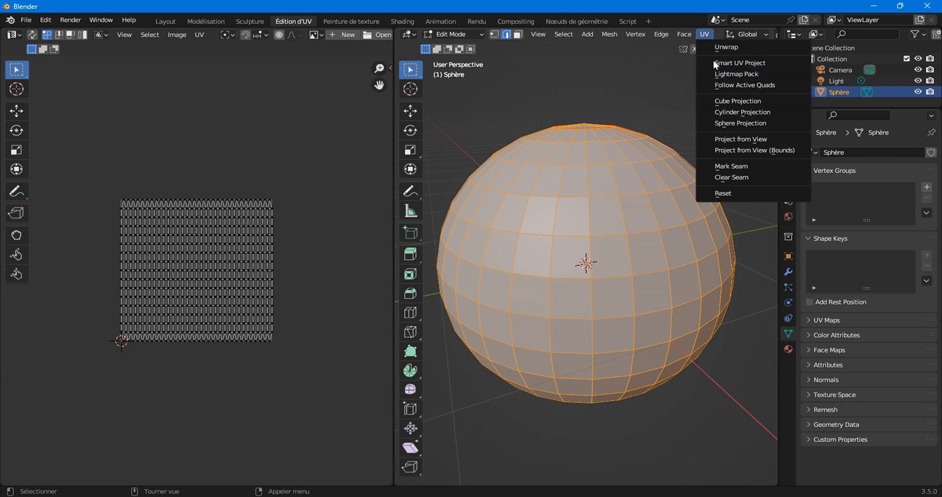
{"action": "left_click", "coordinate": [718, 47]}
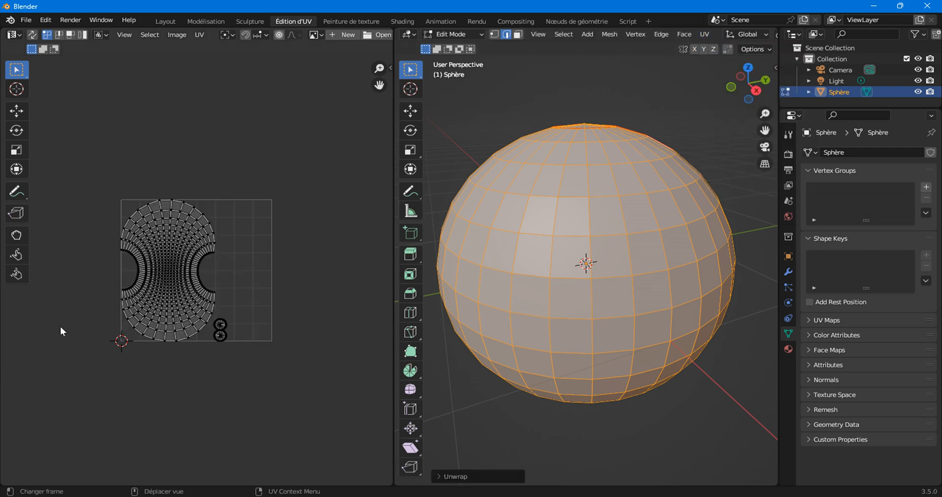
{"action": "left_click", "coordinate": [703, 37]}
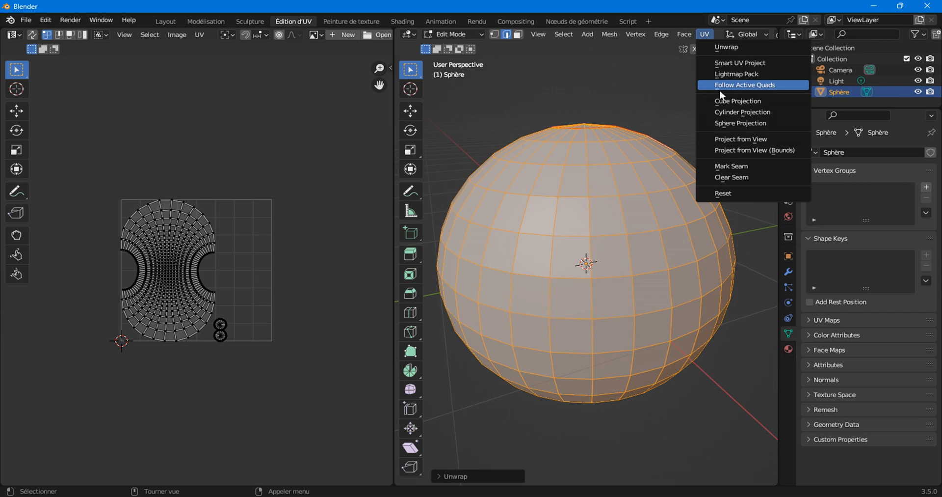
Pan and zoom the UV editor to inspect the body and pole-cap islands.
{"action": "scroll", "coordinate": [166, 311], "scroll_direction": "up", "scroll_amount": 6}
{"action": "middle_click_drag", "start_coordinate": [129, 317], "coordinate": [225, 320]}
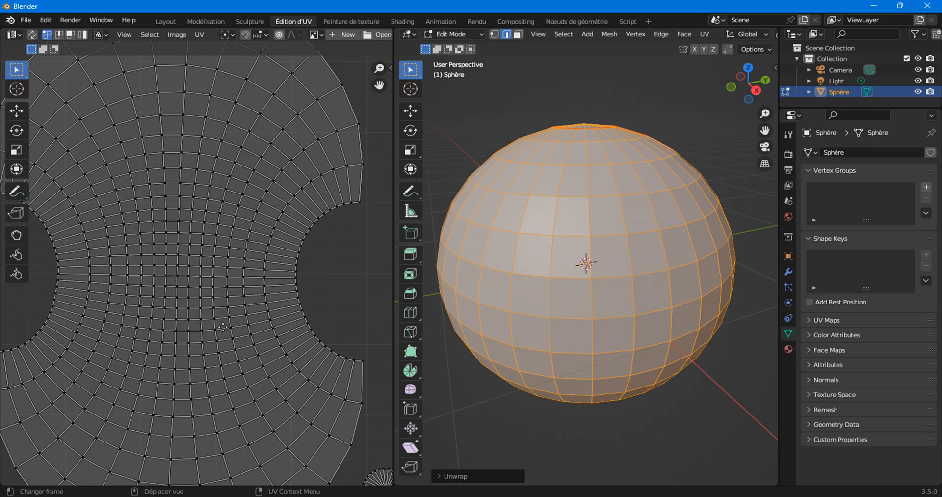
{"action": "scroll", "coordinate": [147, 320], "scroll_direction": "down", "scroll_amount": 6}
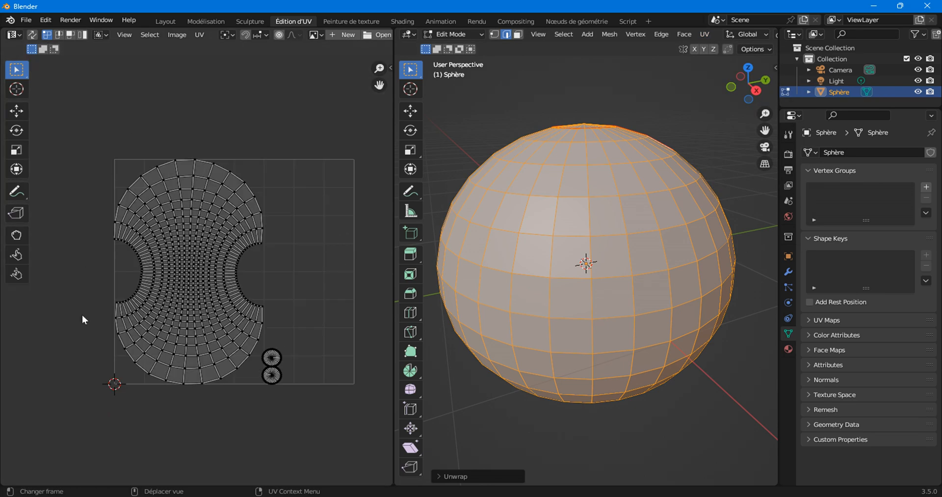
{"action": "scroll", "coordinate": [136, 292], "scroll_direction": "up", "scroll_amount": 5}
{"action": "scroll", "coordinate": [137, 292], "scroll_direction": "down", "scroll_amount": 5}
{"action": "scroll", "coordinate": [176, 249], "scroll_direction": "up", "scroll_amount": 5}
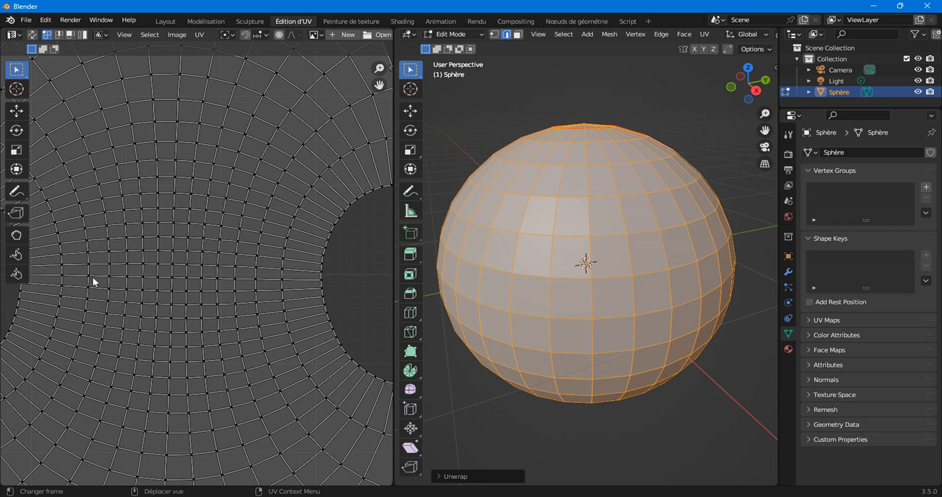
{"action": "scroll", "coordinate": [126, 268], "scroll_direction": "down", "scroll_amount": 5}
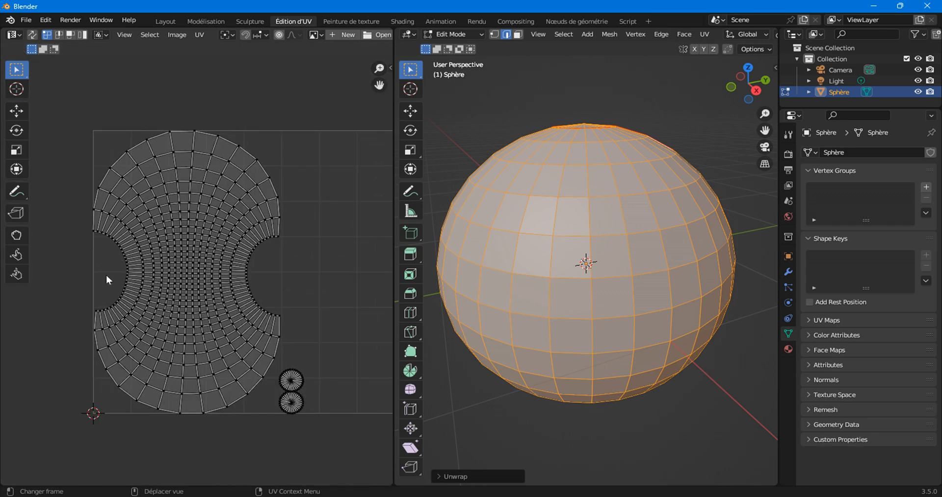
{"action": "scroll", "coordinate": [167, 258], "scroll_direction": "up", "scroll_amount": 5}
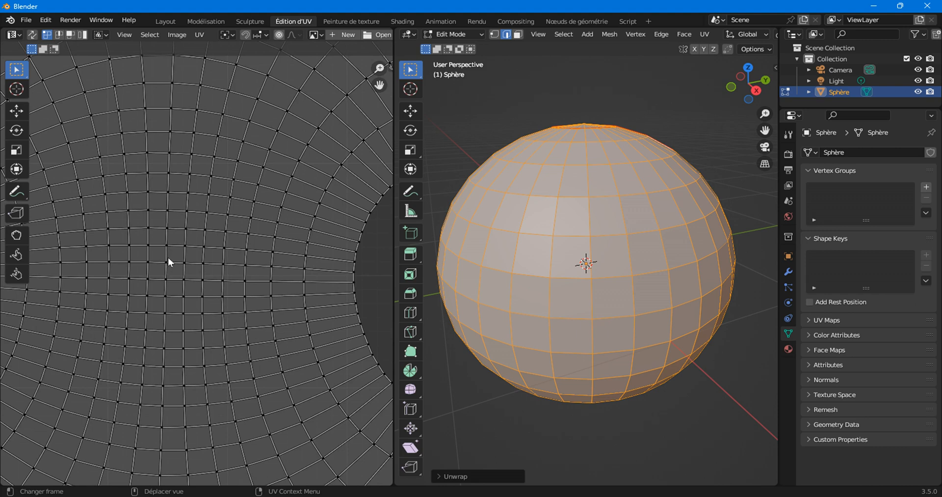
{"action": "scroll", "coordinate": [142, 247], "scroll_direction": "up", "scroll_amount": 3}
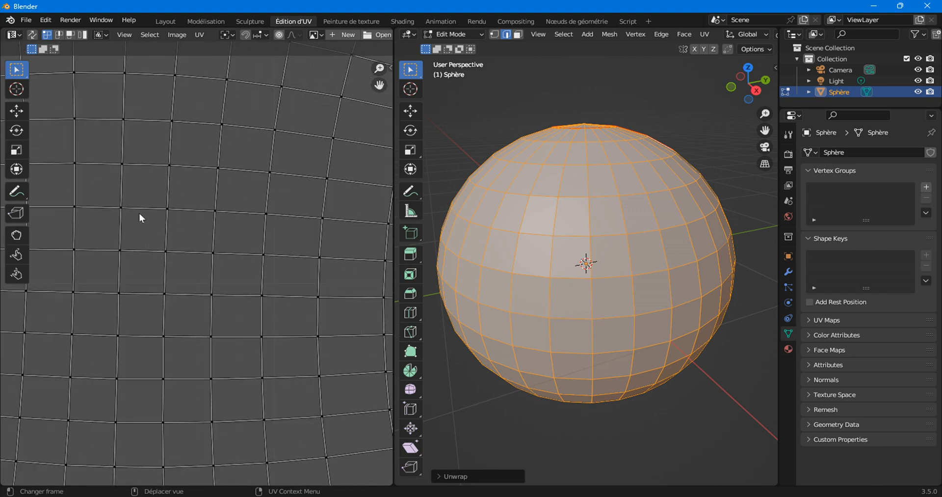
Box-select a single face in the UV layout in face select mode.
{"action": "left_click_drag", "start_coordinate": [110, 194], "coordinate": [186, 261]}
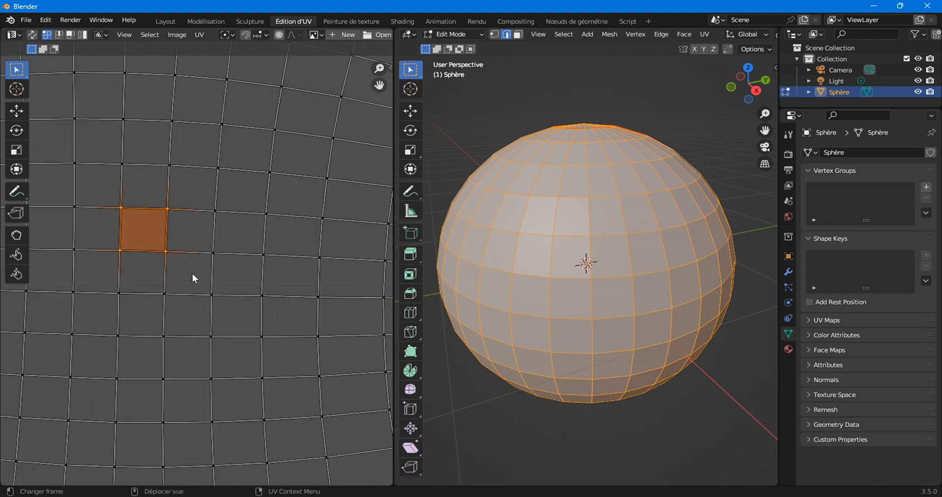
{"action": "left_click", "coordinate": [71, 34]}
{"action": "scroll", "coordinate": [140, 233], "scroll_direction": "down", "scroll_amount": 10}
{"action": "scroll", "coordinate": [164, 252], "scroll_direction": "up", "scroll_amount": 4}
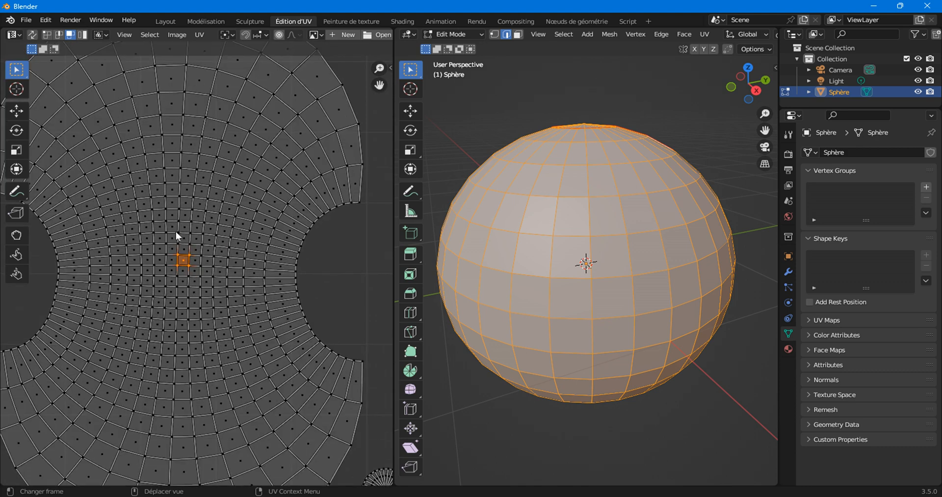
{"action": "right_click", "coordinate": [179, 141]}
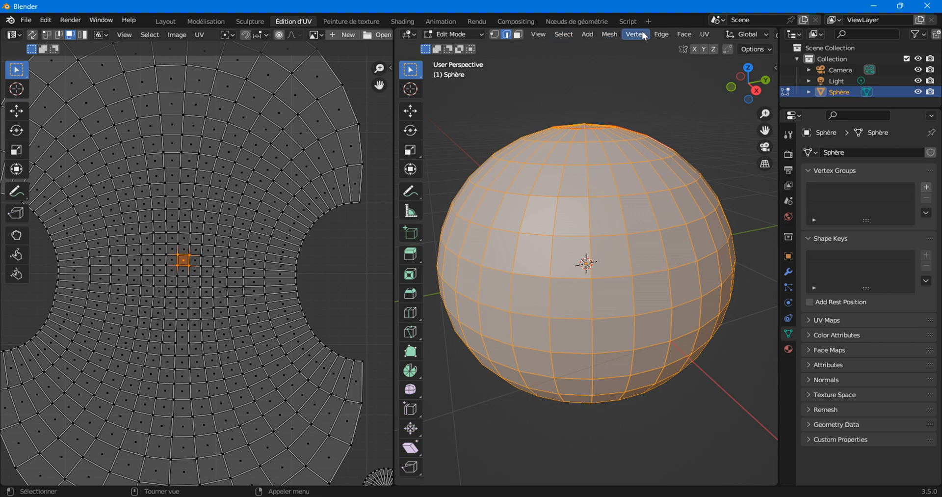
{"action": "left_click", "coordinate": [705, 34]}
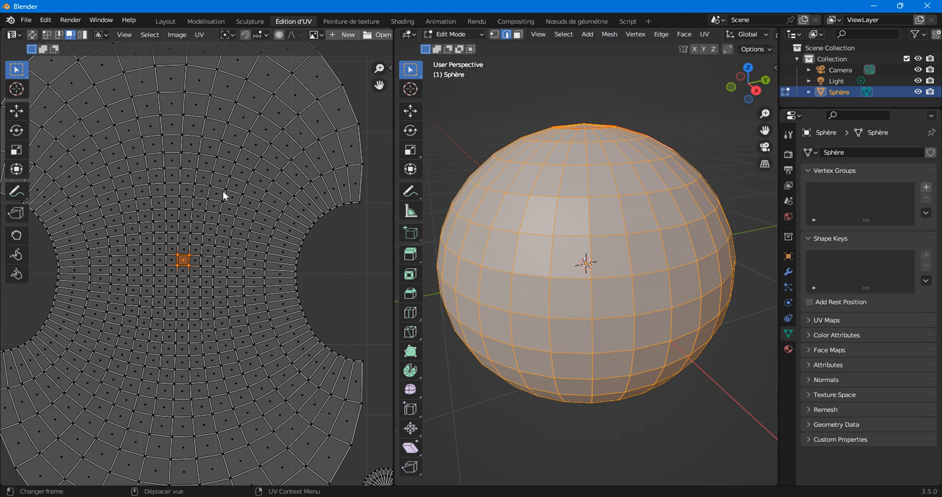
{"action": "scroll", "coordinate": [143, 255], "scroll_direction": "up", "scroll_amount": 4}
Try Follow Active Quads twice, then click the centre face to make it active.
{"action": "right_click", "coordinate": [167, 241]}
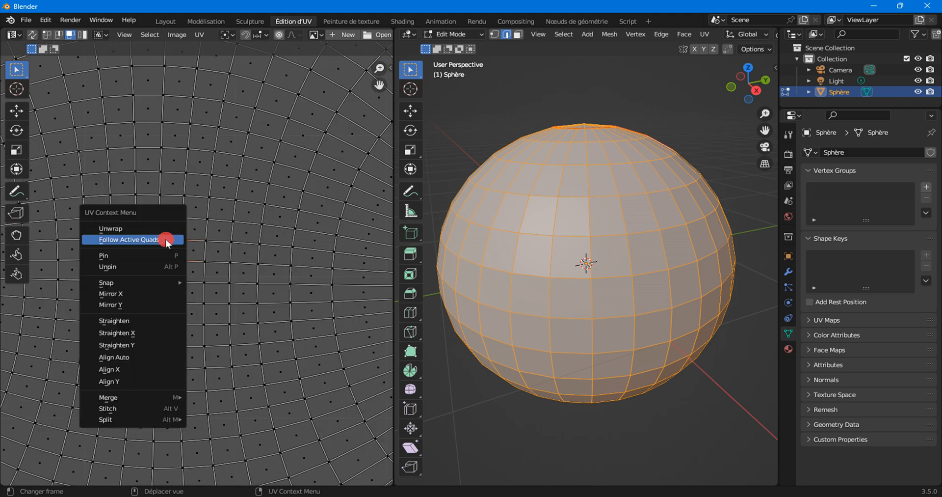
{"action": "left_click", "coordinate": [167, 241]}
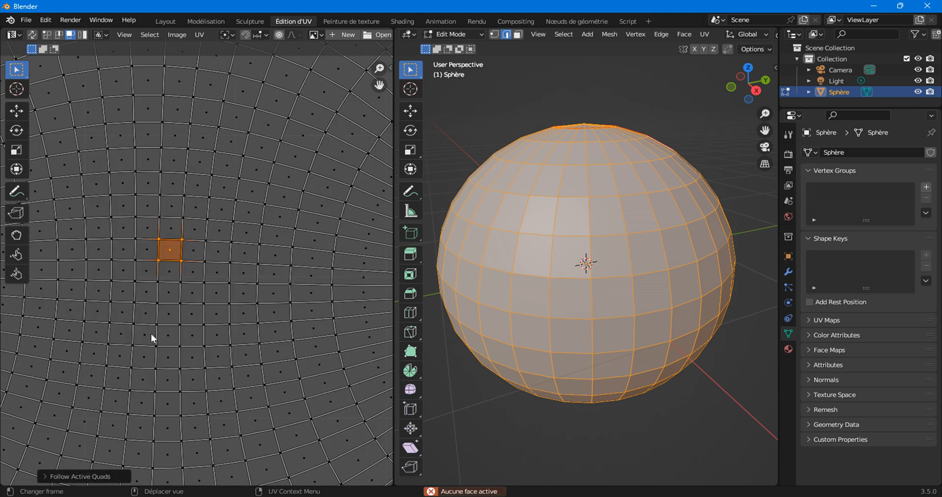
{"action": "scroll", "coordinate": [181, 292], "scroll_direction": "up", "scroll_amount": 5}
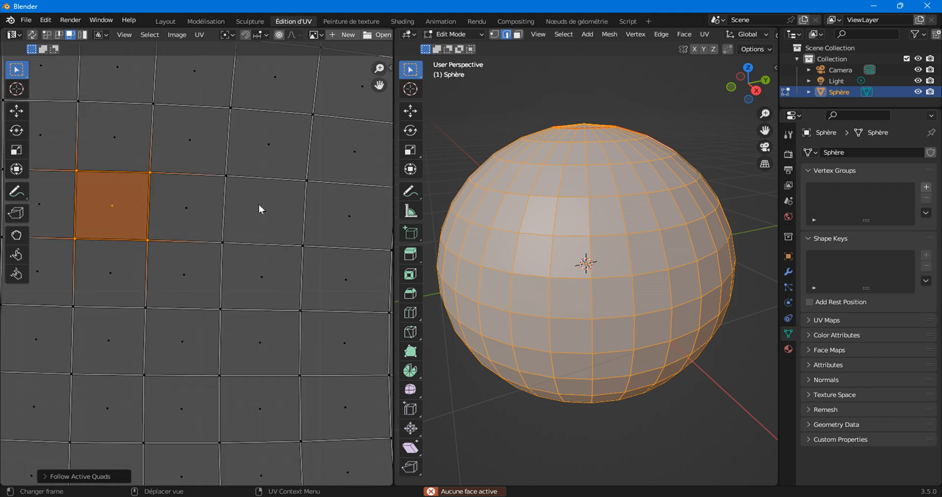
{"action": "middle_click_drag", "start_coordinate": [144, 255], "coordinate": [211, 281]}
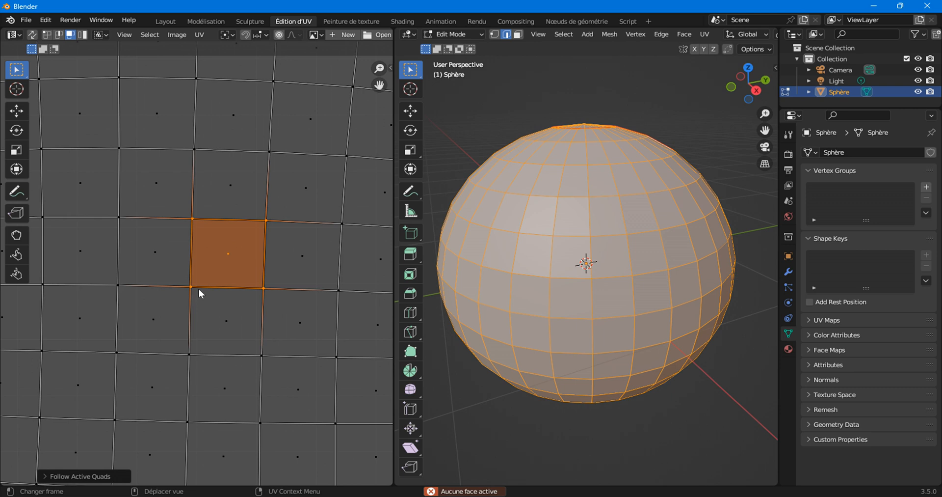
{"action": "scroll", "coordinate": [197, 274], "scroll_direction": "down", "scroll_amount": 2}
{"action": "right_click", "coordinate": [186, 210]}
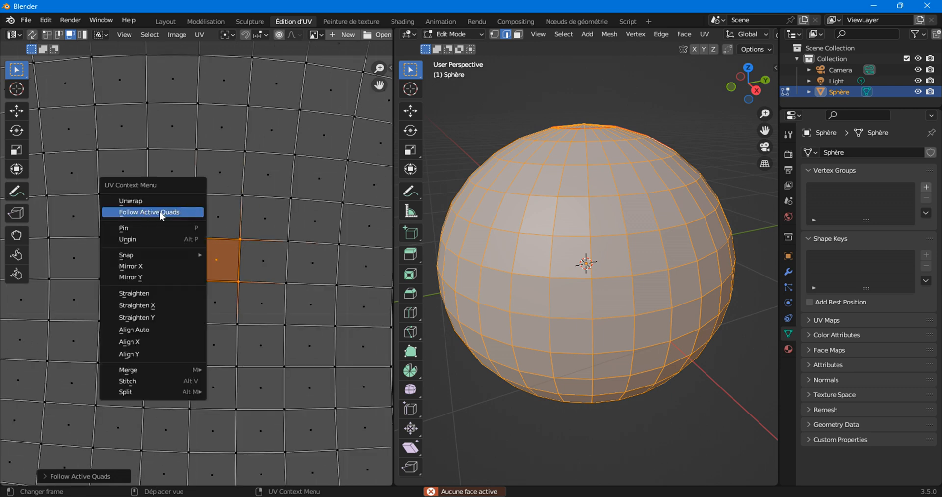
{"action": "left_click", "coordinate": [147, 213]}
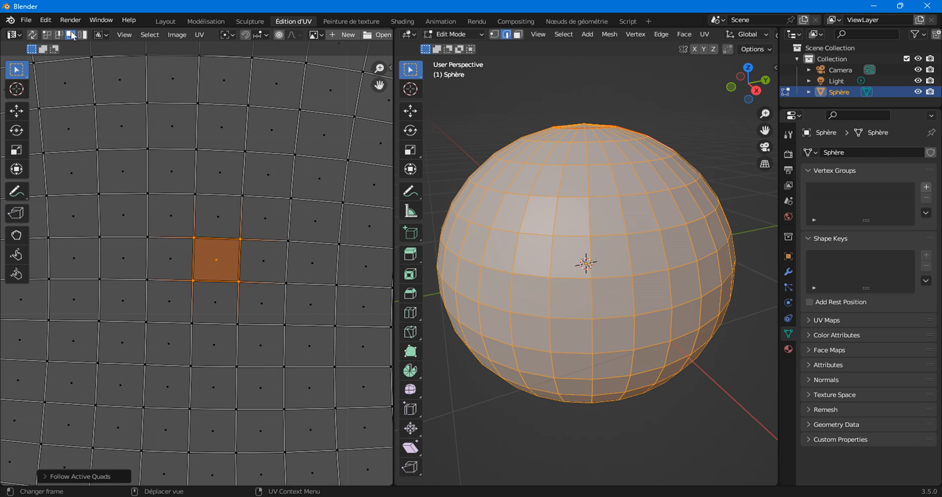
{"action": "left_click", "coordinate": [215, 258]}
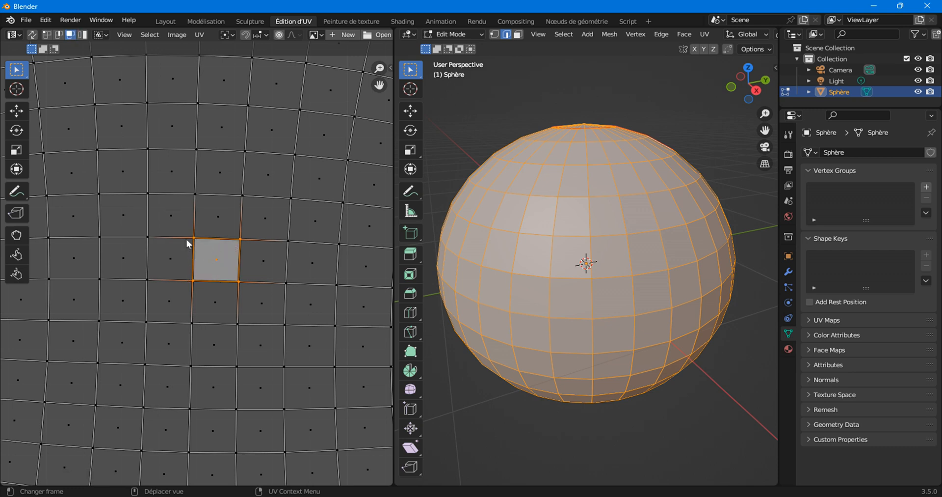
Apply Follow Active Quads from the active face and zoom to check the result.
{"action": "right_click", "coordinate": [156, 185]}
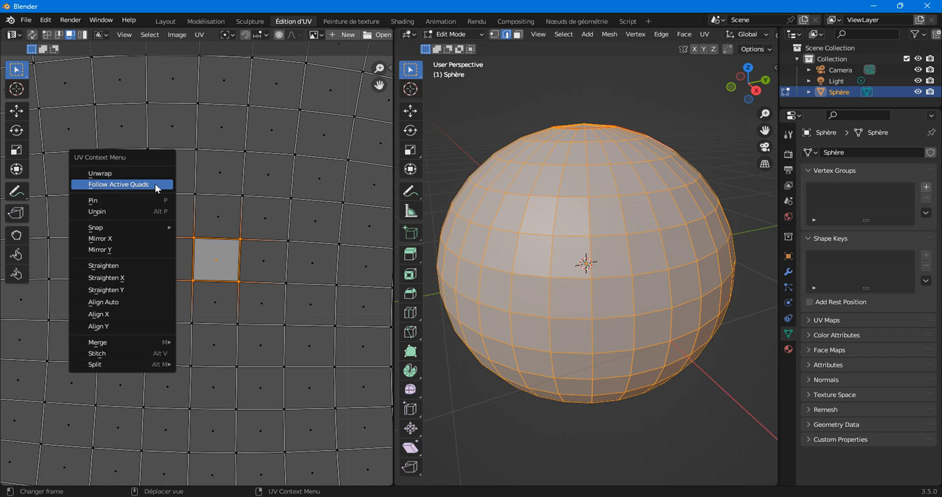
{"action": "left_click", "coordinate": [155, 184]}
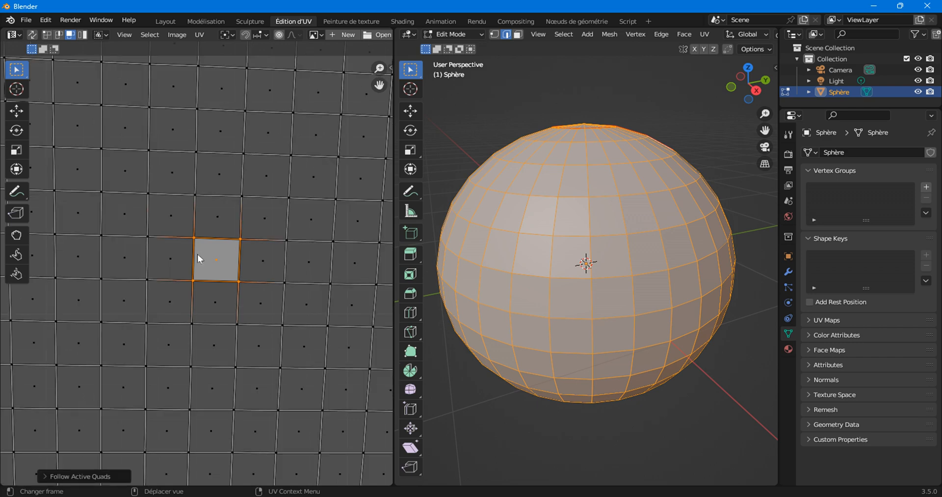
{"action": "scroll", "coordinate": [199, 257], "scroll_direction": "down", "scroll_amount": 8}
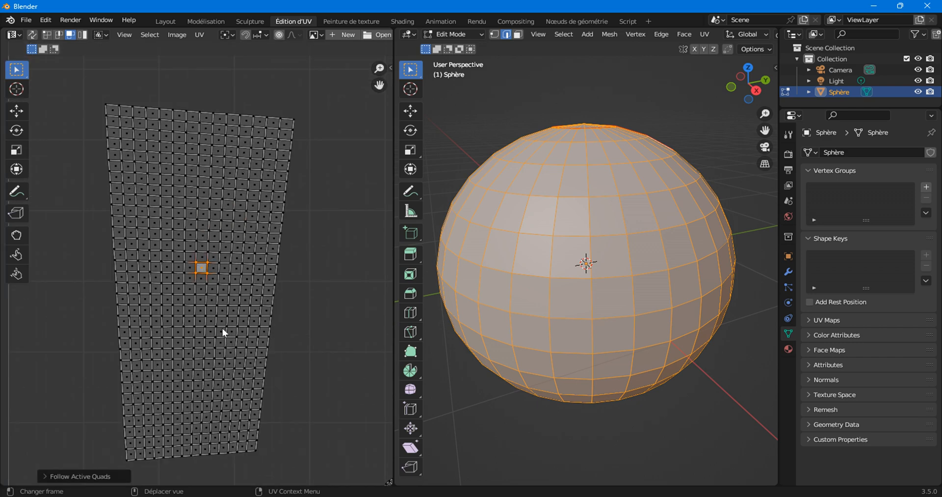
{"action": "scroll", "coordinate": [190, 325], "scroll_direction": "up", "scroll_amount": 7}
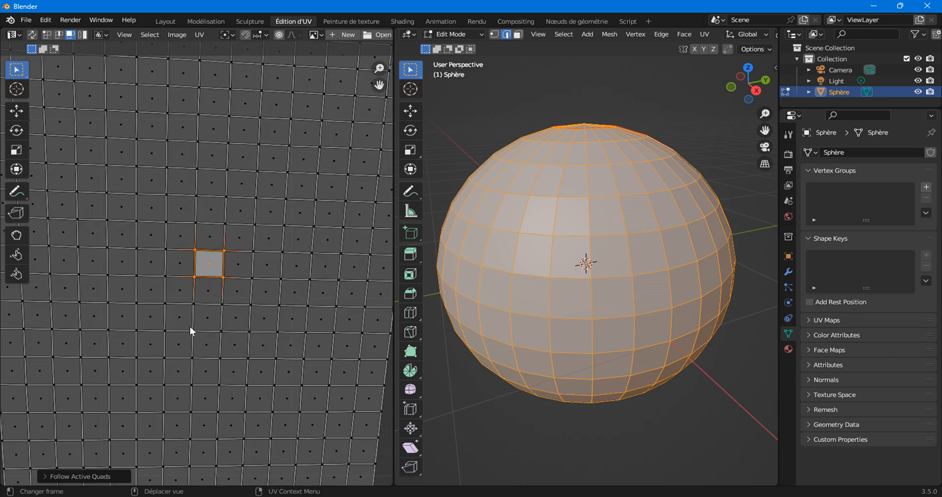
{"action": "scroll", "coordinate": [188, 275], "scroll_direction": "down", "scroll_amount": 7}
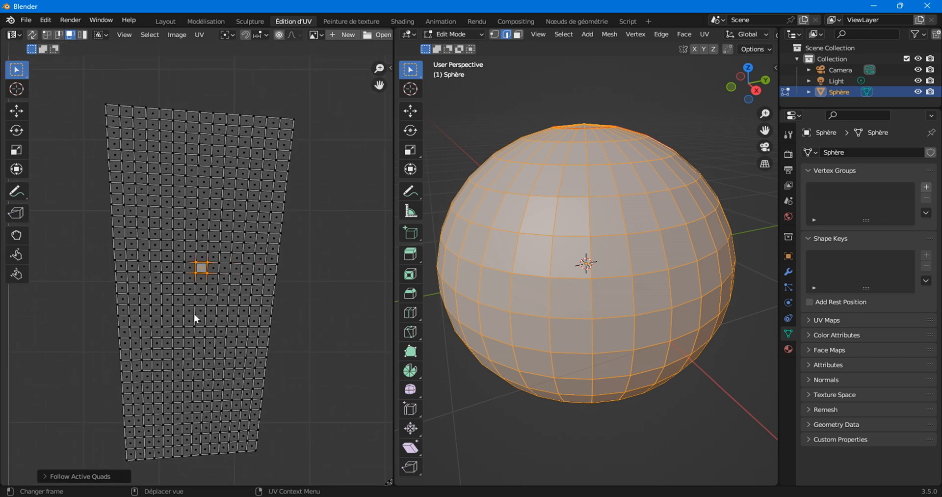
Undo, reapply Follow Active Quads, and zoom to inspect the tapered grid.
{"action": "key", "text": "ctrl+z"}
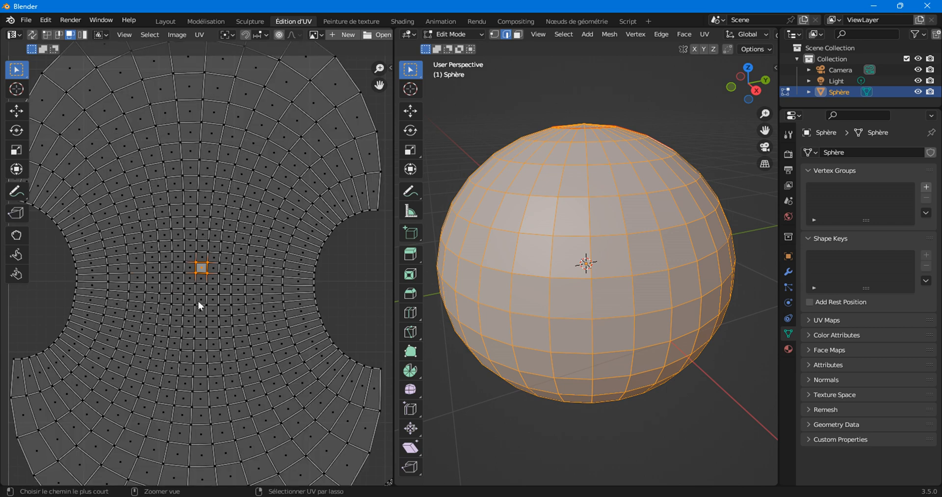
{"action": "right_click", "coordinate": [202, 266]}
{"action": "left_click", "coordinate": [202, 267]}
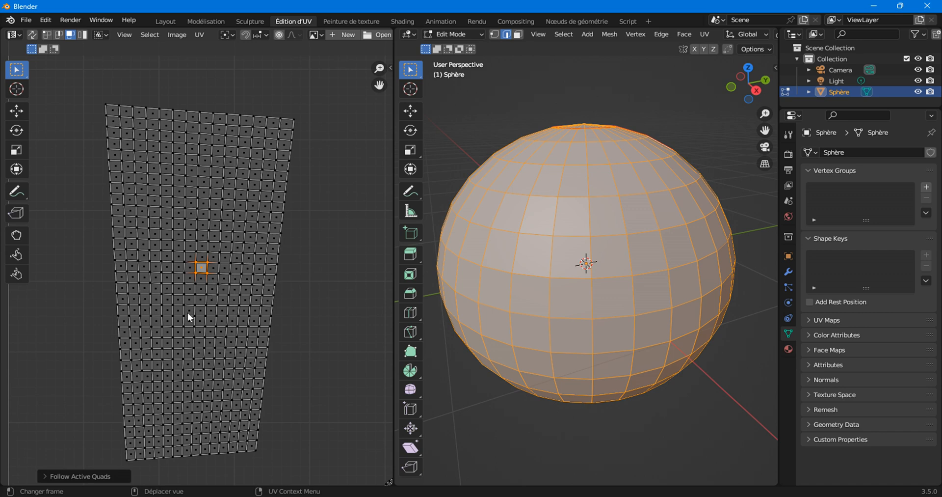
{"action": "scroll", "coordinate": [220, 288], "scroll_direction": "up", "scroll_amount": 10}
{"action": "scroll", "coordinate": [222, 287], "scroll_direction": "down", "scroll_amount": 9}
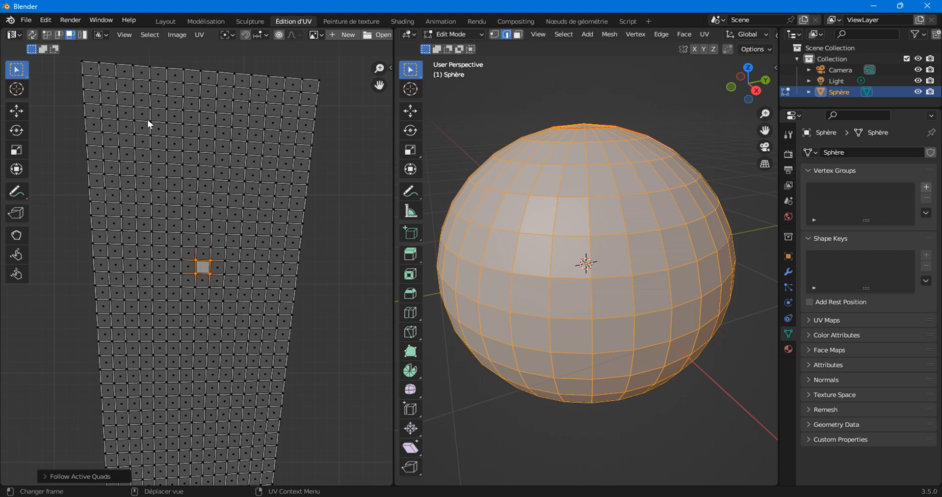
{"action": "scroll", "coordinate": [197, 323], "scroll_direction": "down", "scroll_amount": 3}
{"action": "scroll", "coordinate": [199, 359], "scroll_direction": "up", "scroll_amount": 4}
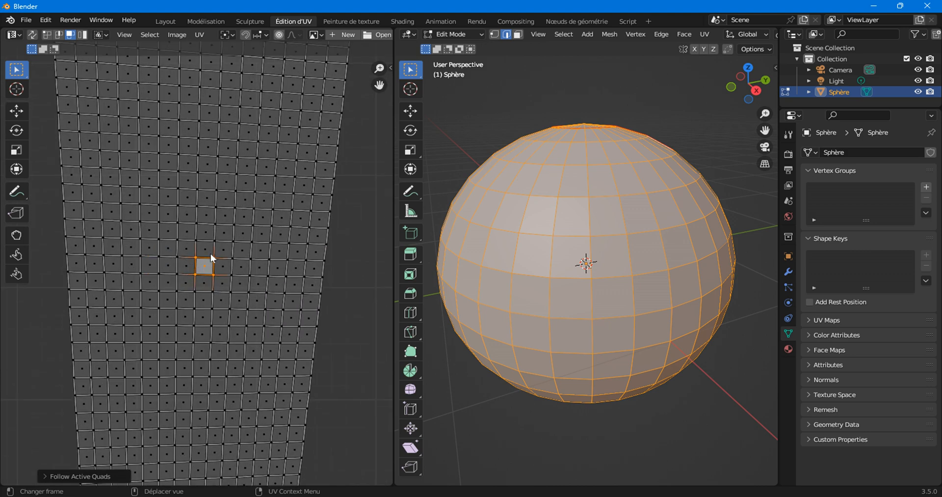
{"action": "scroll", "coordinate": [216, 297], "scroll_direction": "up", "scroll_amount": 6}
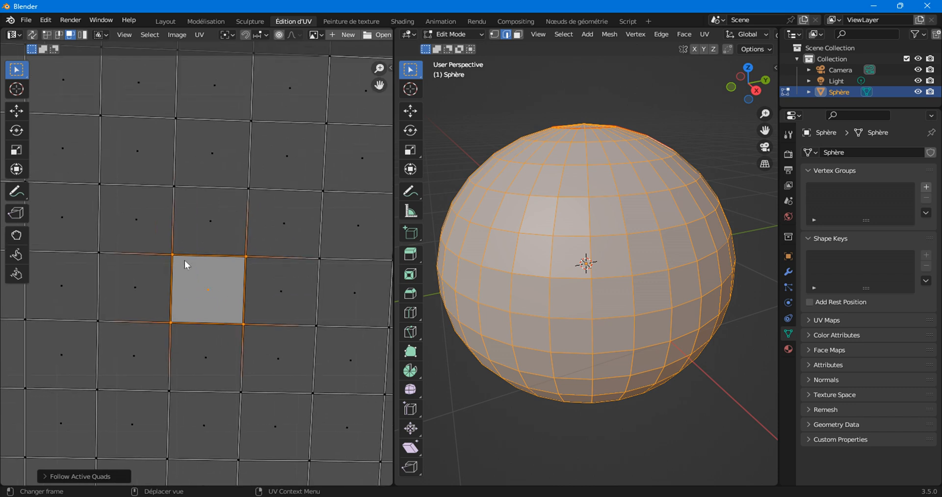
Enable UV snapping, select the neighbouring face, and switch to vertex select.
{"action": "left_click", "coordinate": [247, 38]}
{"action": "left_click", "coordinate": [259, 35]}
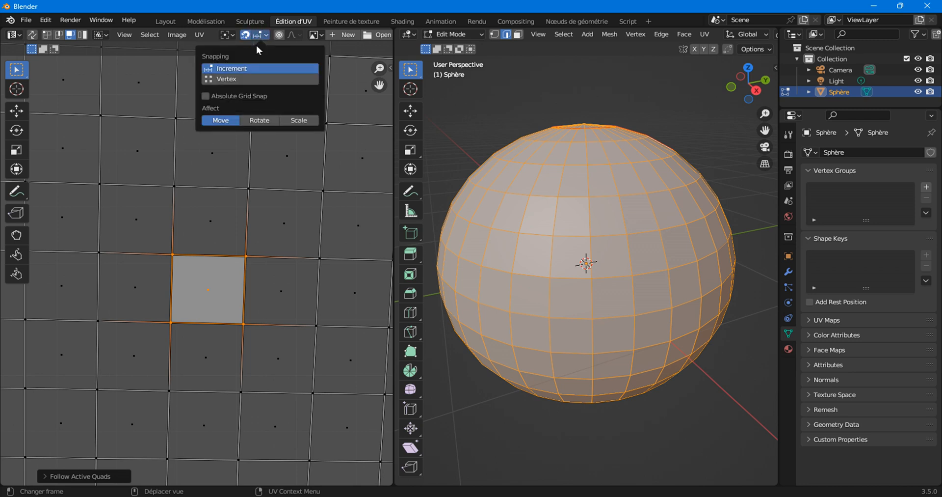
{"action": "left_click", "coordinate": [208, 96]}
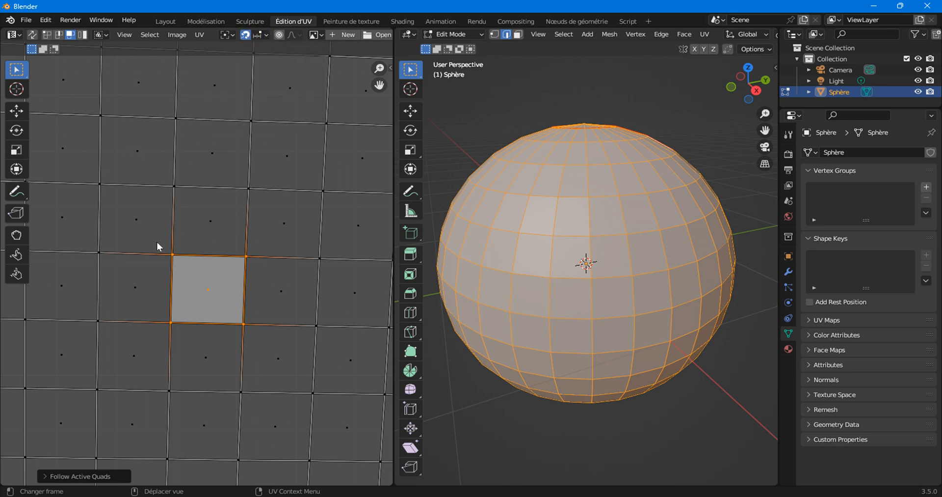
{"action": "left_click", "coordinate": [172, 254]}
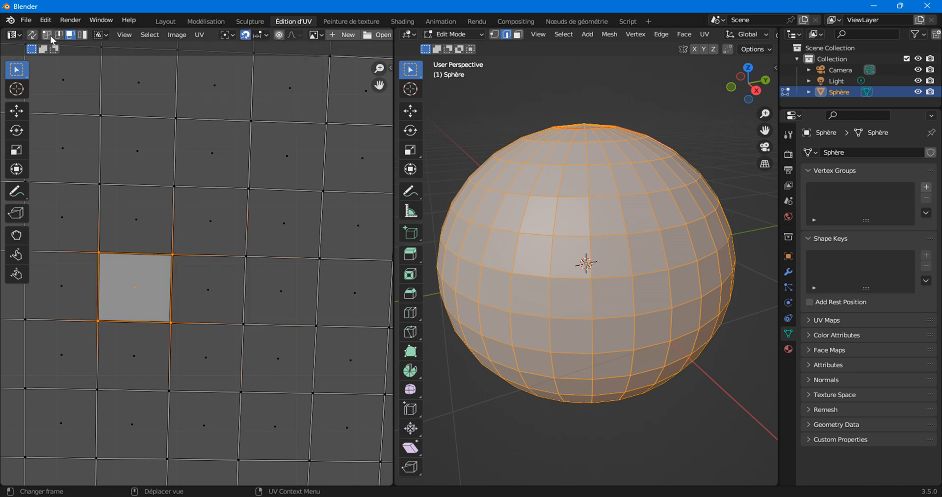
{"action": "left_click", "coordinate": [48, 35]}
Move the face's top-right corner vertex into place.
{"action": "left_click", "coordinate": [170, 233]}
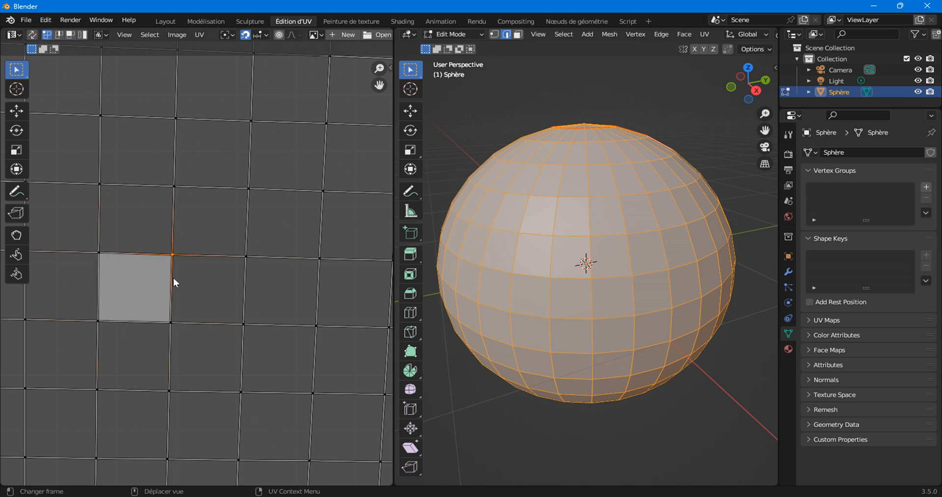
{"action": "key", "text": "g"}
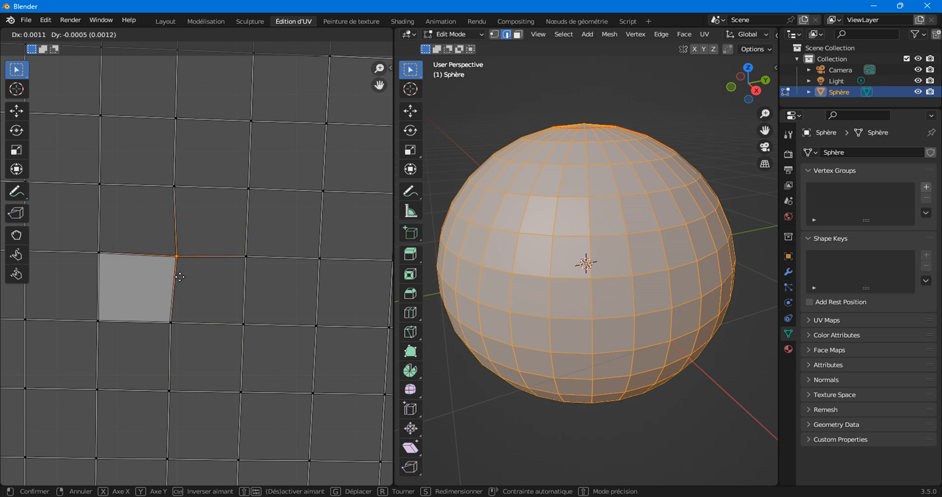
{"action": "left_click", "coordinate": [181, 275]}
{"action": "key", "text": "g"}
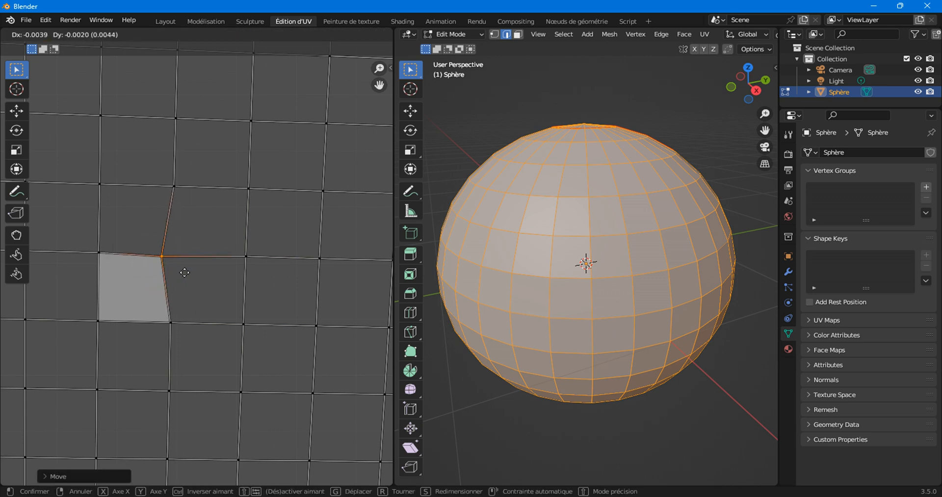
{"action": "right_click", "coordinate": [181, 273]}
{"action": "left_click_drag", "start_coordinate": [220, 247], "coordinate": [273, 269]}
{"action": "key", "text": "g"}
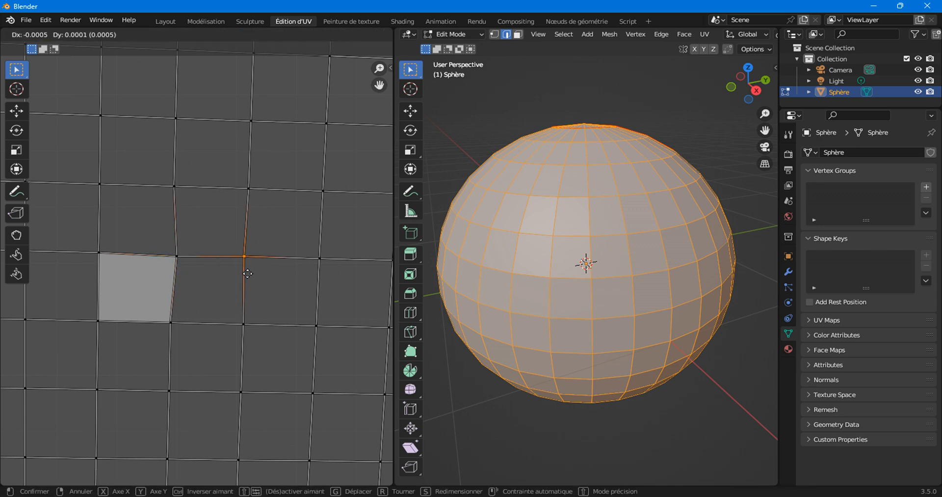
{"action": "left_click", "coordinate": [275, 272]}
Move the bottom-right and bottom-left corners to square the face, then make it active.
{"action": "left_click_drag", "start_coordinate": [225, 299], "coordinate": [266, 331]}
{"action": "key", "text": "g"}
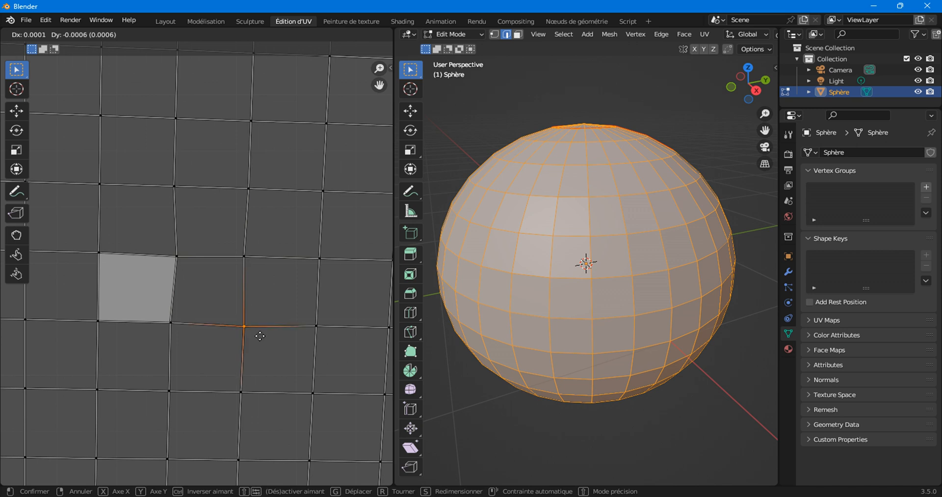
{"action": "left_click", "coordinate": [260, 335]}
{"action": "left_click_drag", "start_coordinate": [156, 302], "coordinate": [194, 342]}
{"action": "key", "text": "g"}
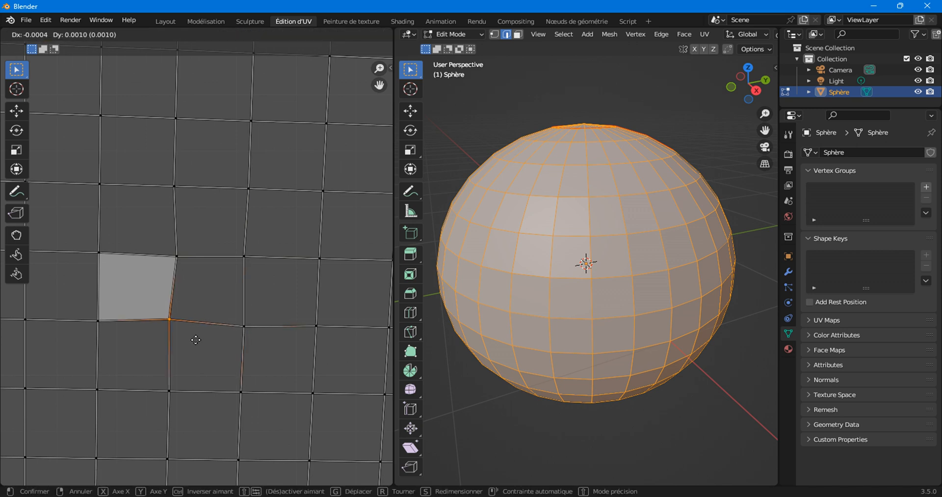
{"action": "left_click", "coordinate": [199, 342]}
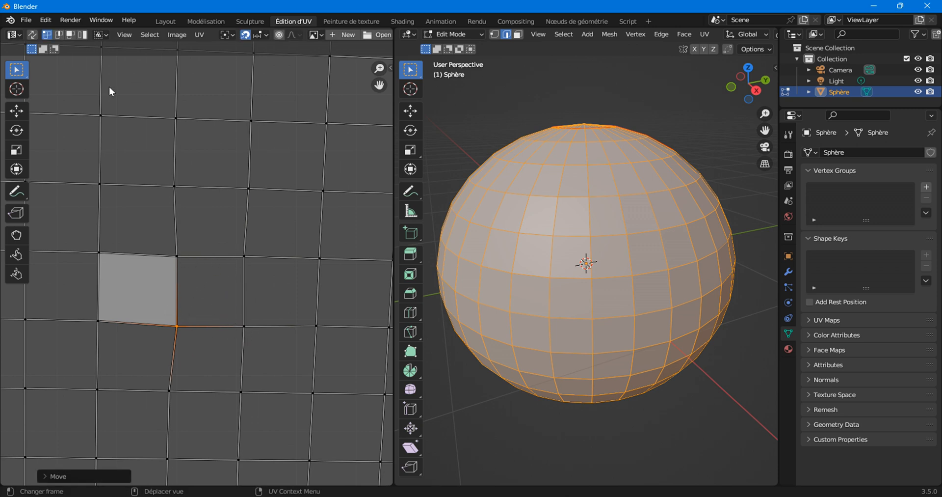
{"action": "left_click", "coordinate": [72, 34]}
{"action": "left_click", "coordinate": [212, 304]}
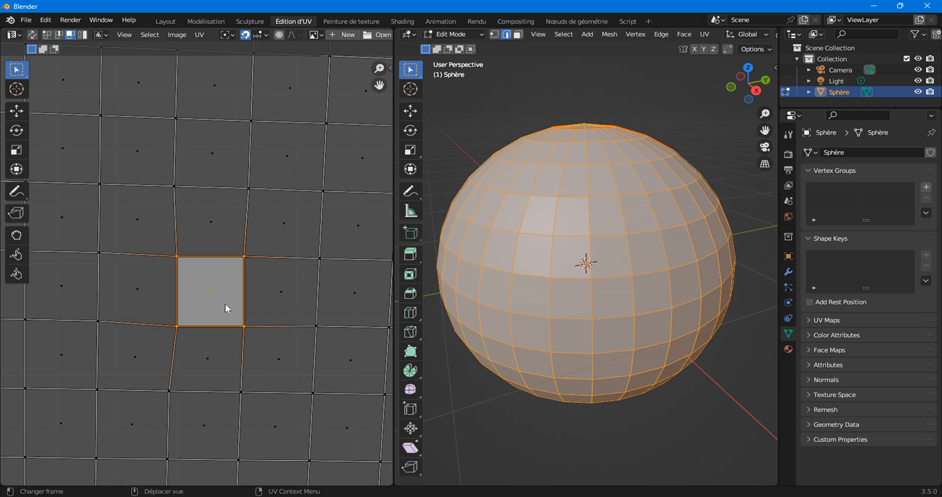
Apply Follow Active Quads twice from the UV editor's right-click menu.
{"action": "scroll", "coordinate": [226, 295], "scroll_direction": "down", "scroll_amount": 8}
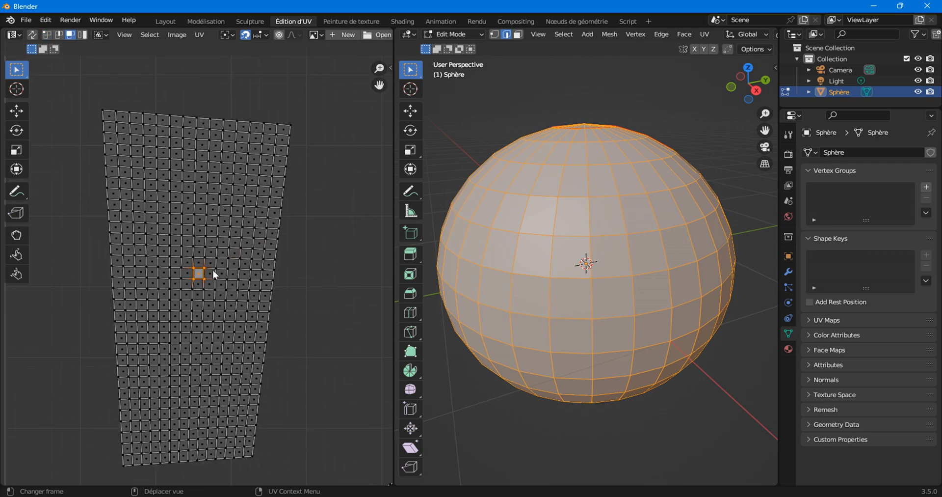
{"action": "right_click", "coordinate": [197, 246]}
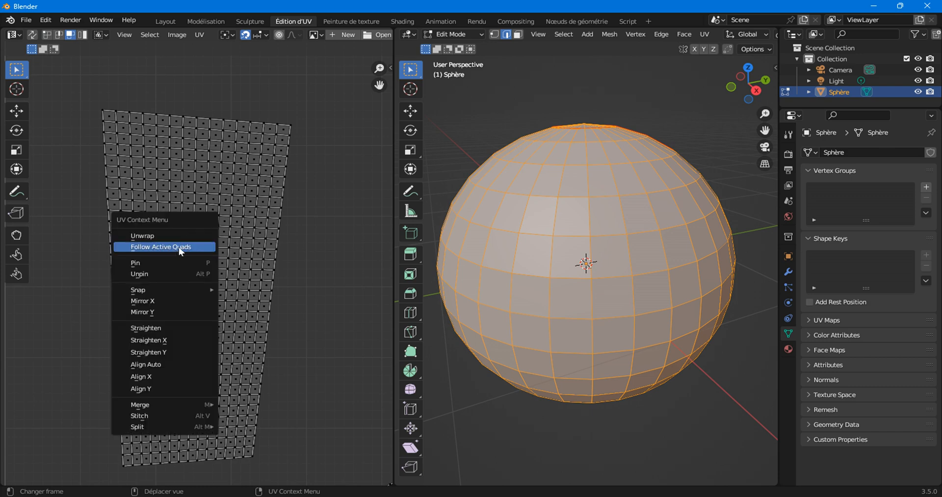
{"action": "left_click", "coordinate": [178, 248]}
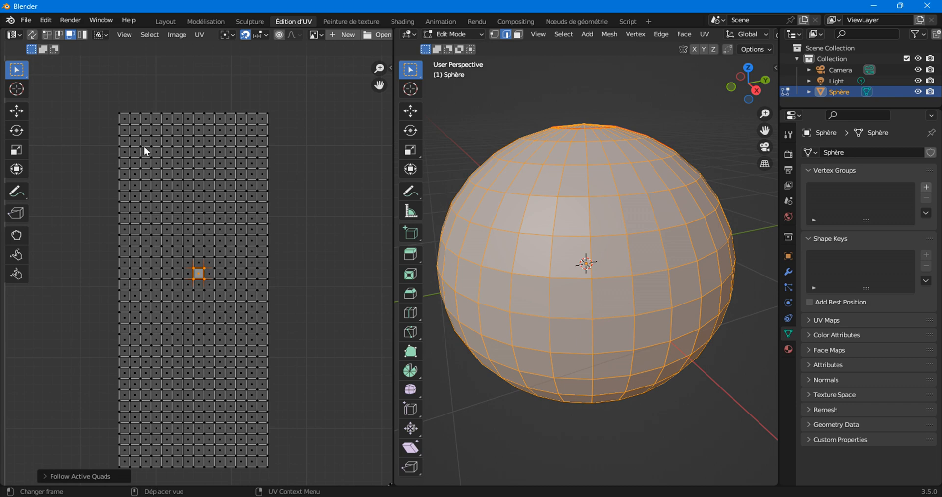
{"action": "scroll", "coordinate": [201, 326], "scroll_direction": "down", "scroll_amount": 4}
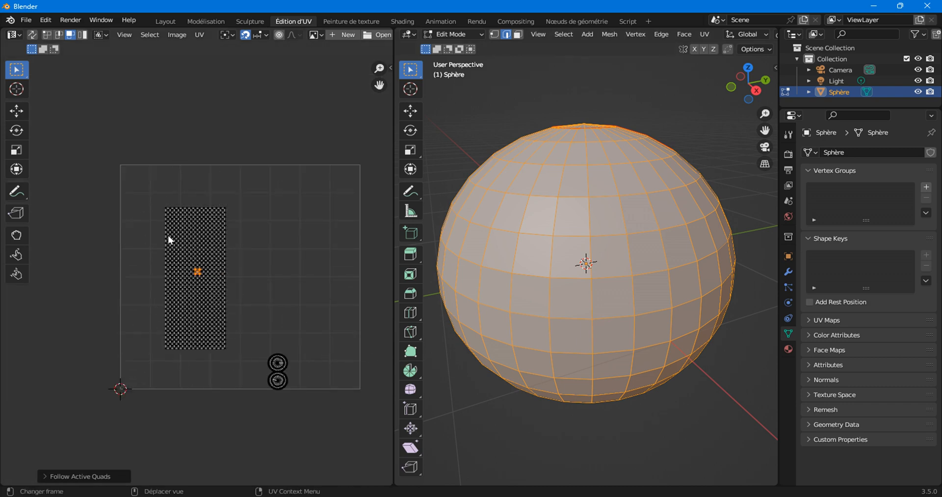
{"action": "right_click", "coordinate": [200, 136]}
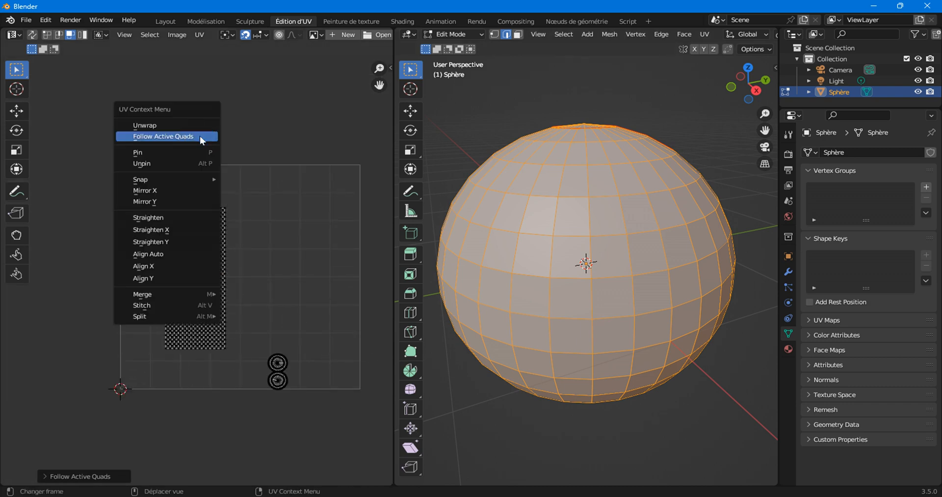
{"action": "left_click", "coordinate": [145, 139]}
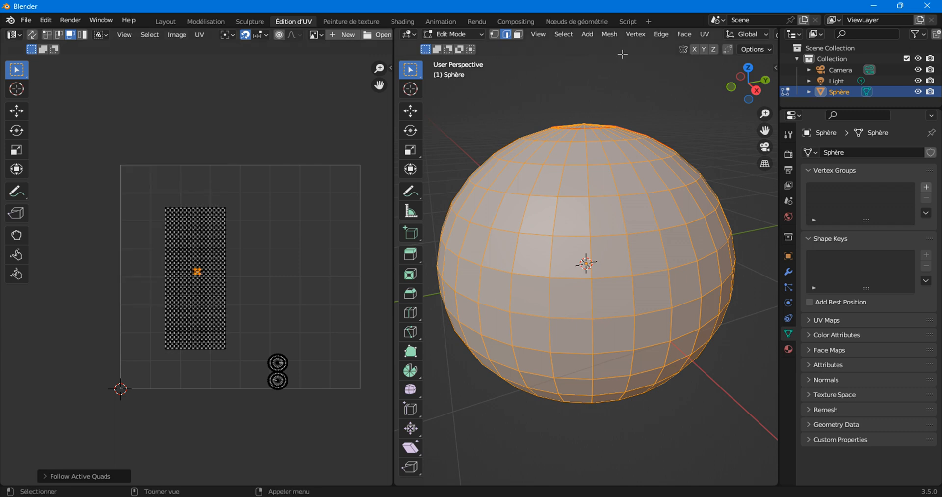
Run Follow Active Quads from the 3D viewport's UV menu and orbit to check.
{"action": "left_click", "coordinate": [706, 34]}
{"action": "right_click", "coordinate": [205, 219]}
{"action": "left_click", "coordinate": [205, 219]}
{"action": "scroll", "coordinate": [214, 272], "scroll_direction": "up", "scroll_amount": 5}
{"action": "left_click", "coordinate": [704, 33]}
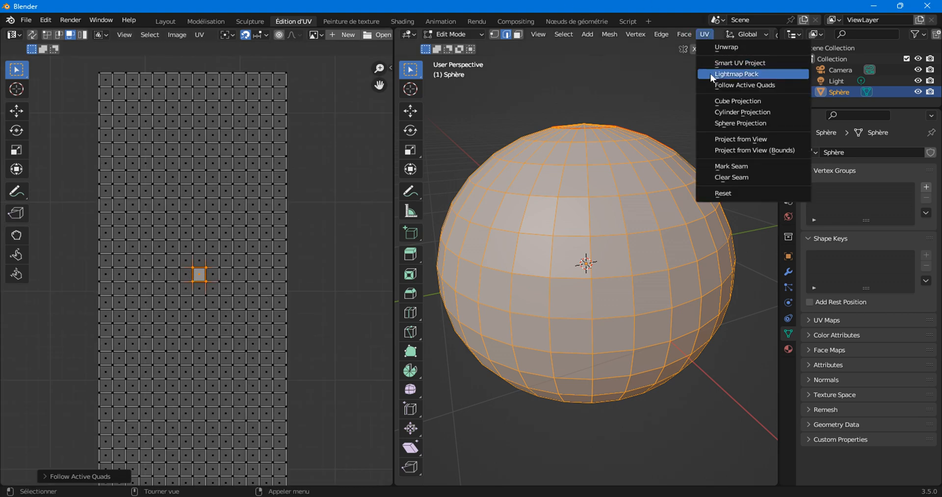
{"action": "left_click", "coordinate": [731, 86]}
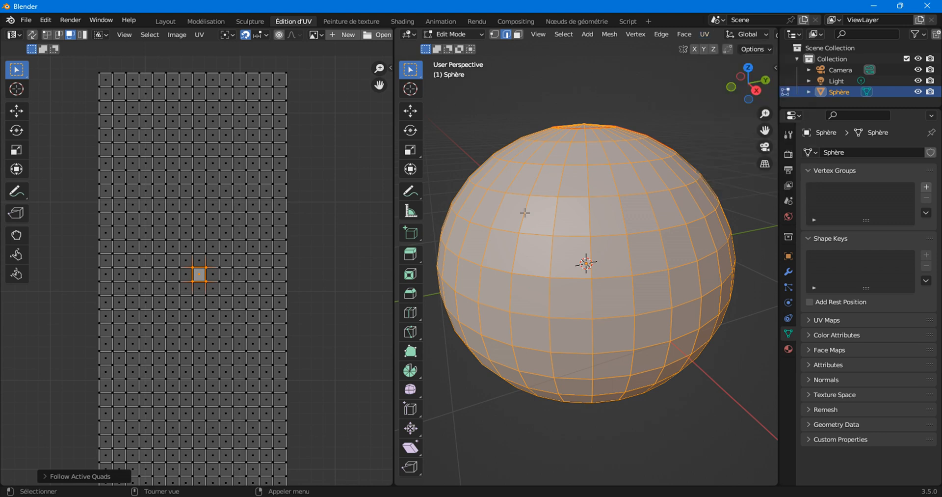
{"action": "mouse_move", "coordinate": [589, 274]}
{"action": "middle_mouse_down"}
{"action": "mouse_move", "coordinate": [599, 289]}
{"action": "mouse_move", "coordinate": [585, 265]}
{"action": "middle_mouse_up"}
In face select mode, select the entire sphere and unwrap it afresh along its seam.
{"action": "left_click", "coordinate": [585, 266]}
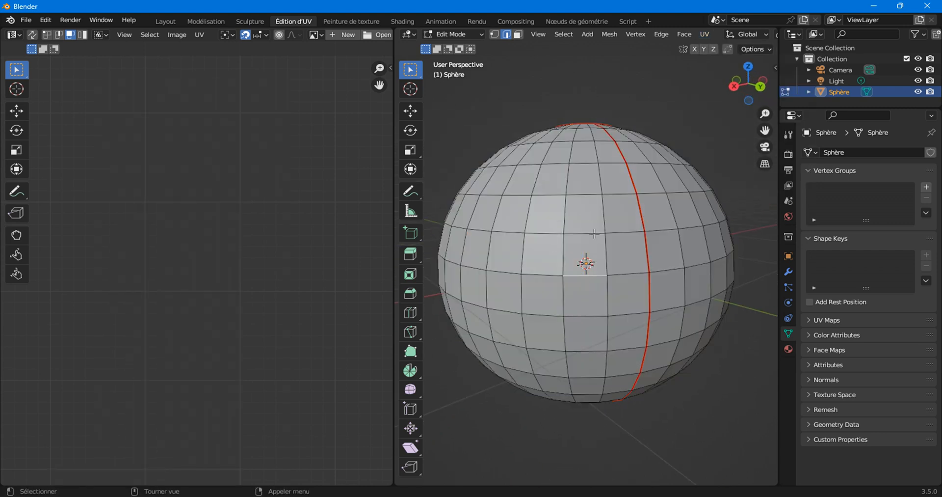
{"action": "middle_click_drag", "start_coordinate": [564, 304], "coordinate": [578, 272]}
{"action": "key", "text": "3"}
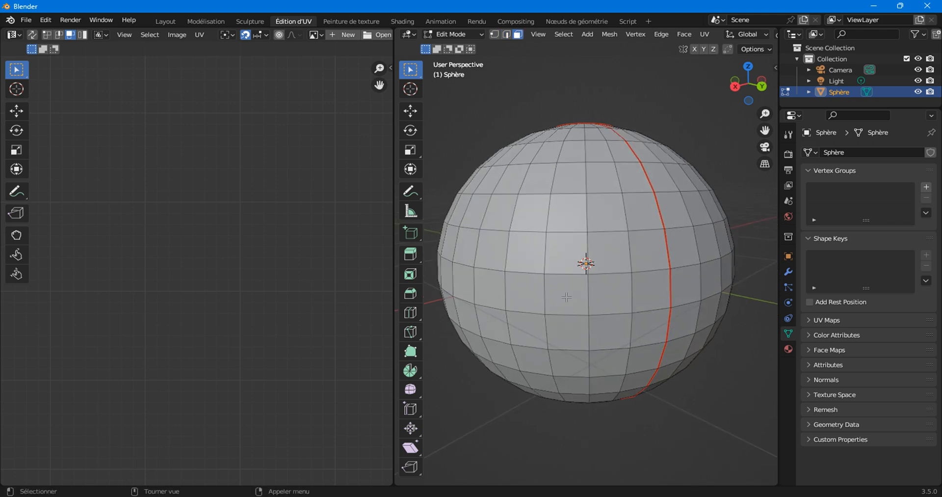
{"action": "left_click", "coordinate": [567, 289]}
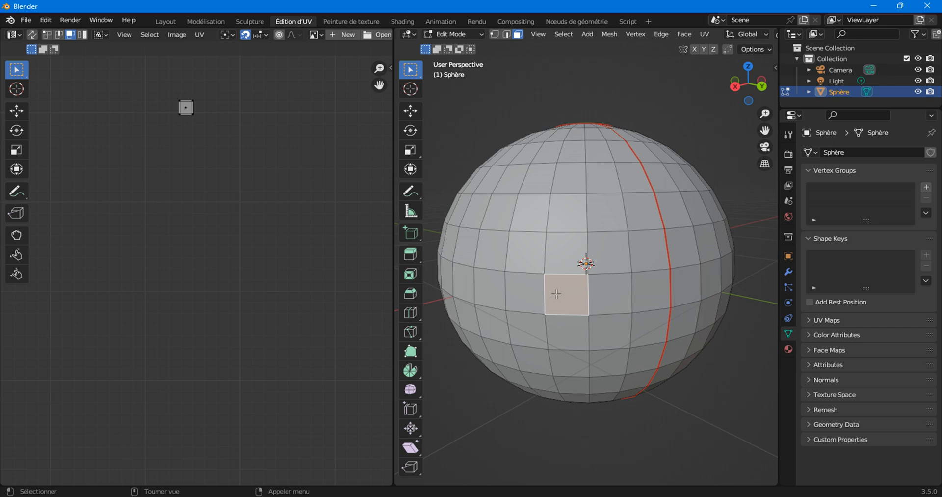
{"action": "key", "text": "a"}
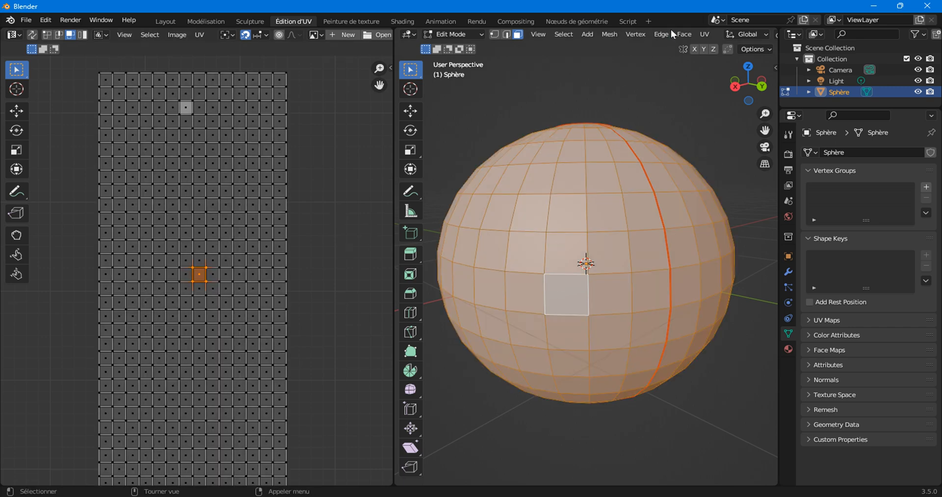
{"action": "left_click", "coordinate": [705, 34]}
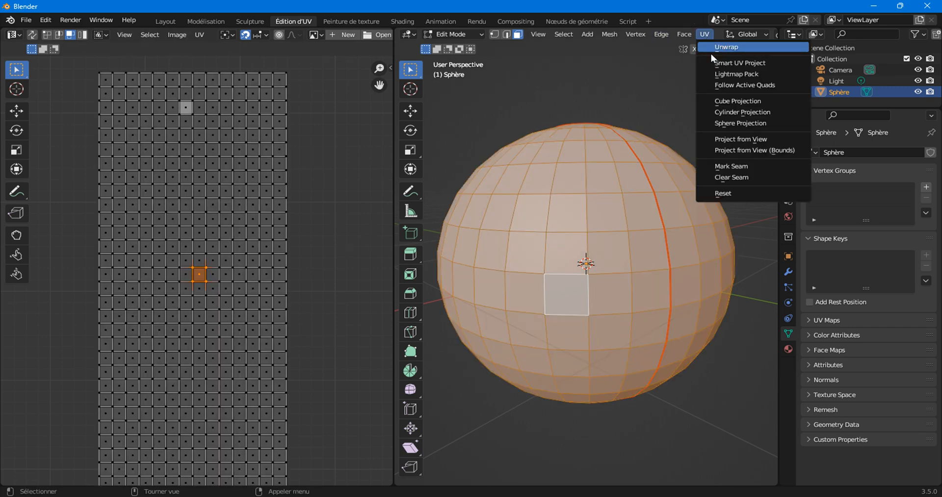
{"action": "left_click", "coordinate": [711, 53]}
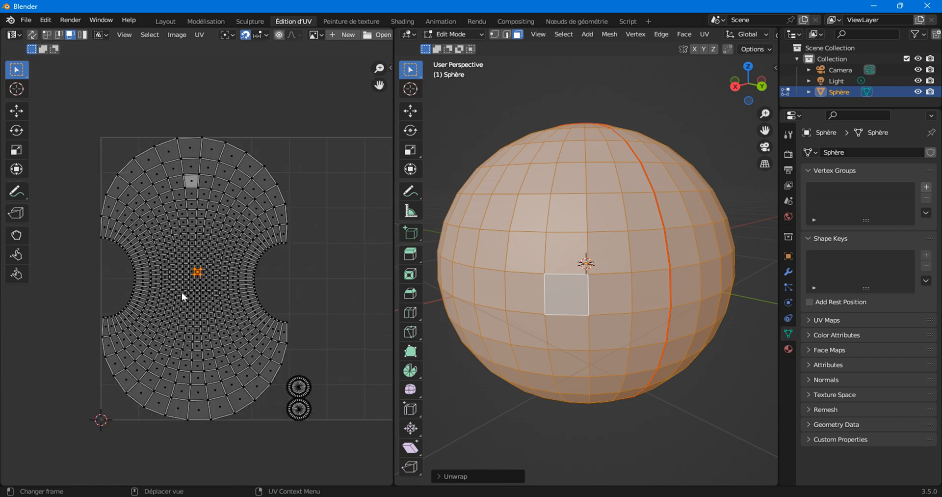
With only the face below centre selected, run Follow Active Quads using Length Average.
{"action": "left_click", "coordinate": [567, 295]}
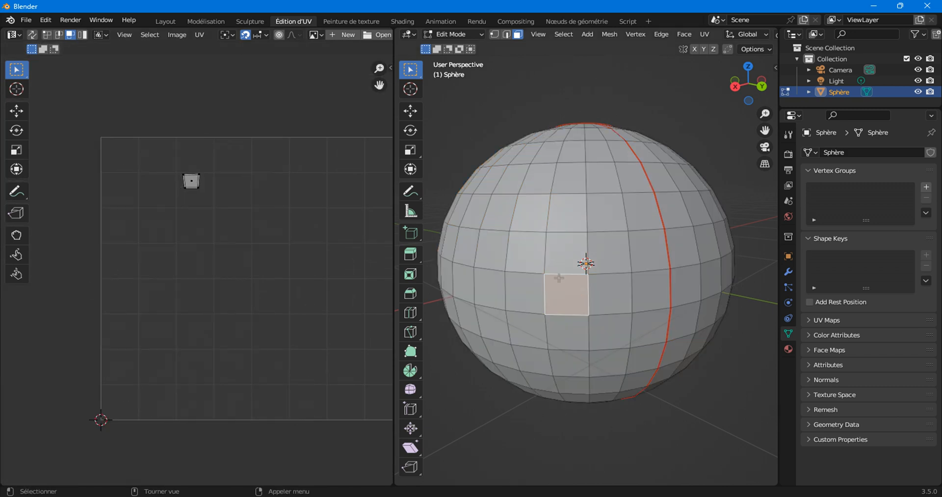
{"action": "left_click", "coordinate": [705, 34]}
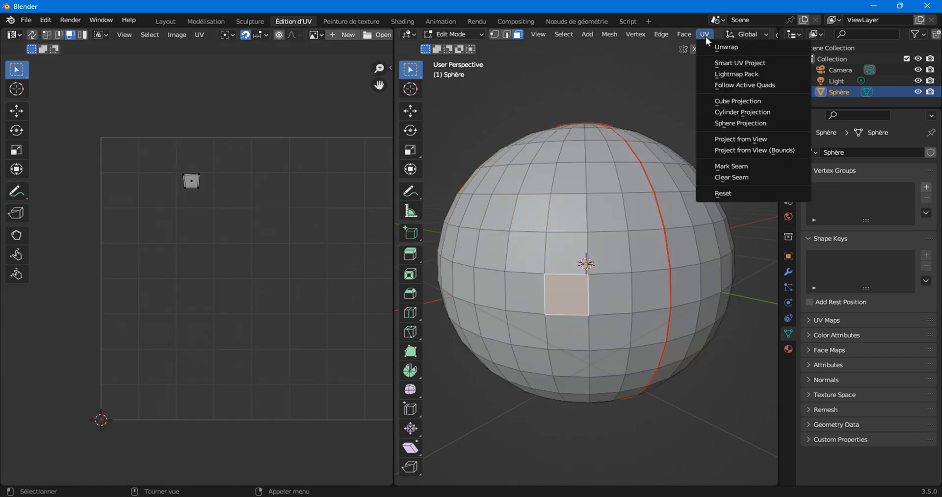
{"action": "left_click", "coordinate": [715, 87]}
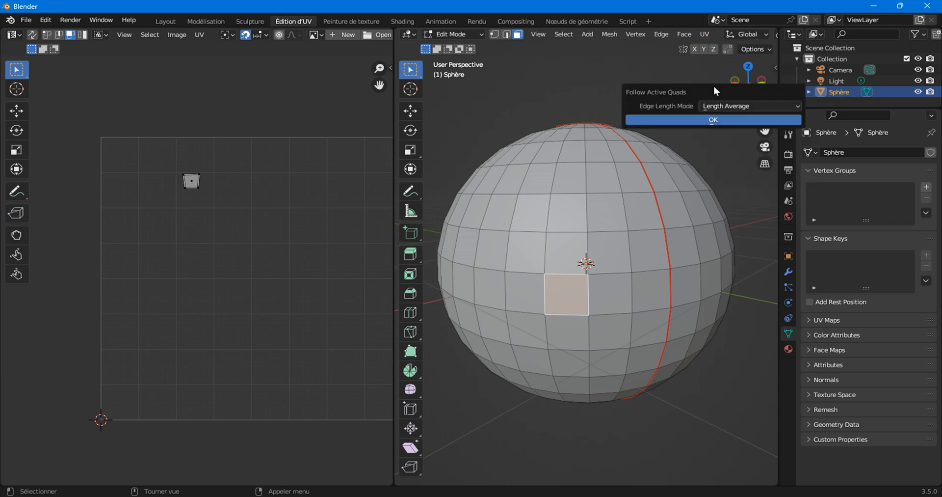
{"action": "left_click", "coordinate": [694, 119]}
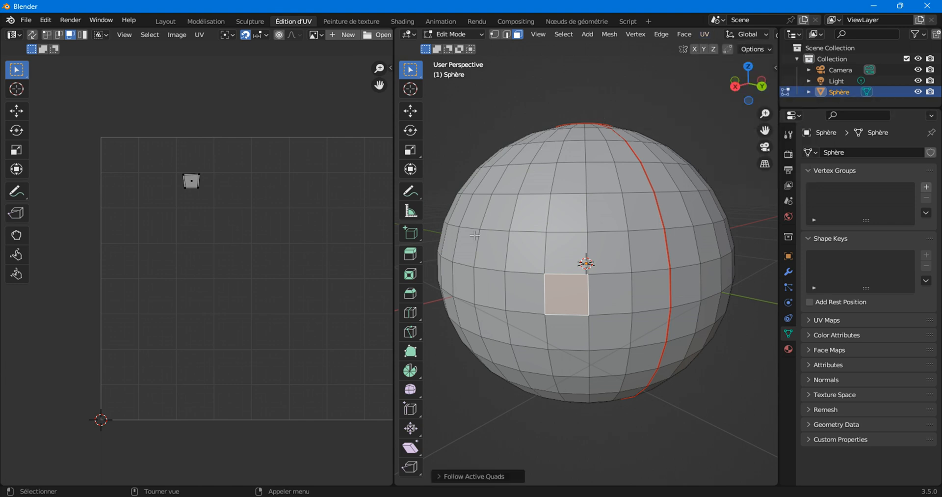
Select all faces with the square face active, then run Follow Active Quads with Length Average.
{"action": "key", "text": "a"}
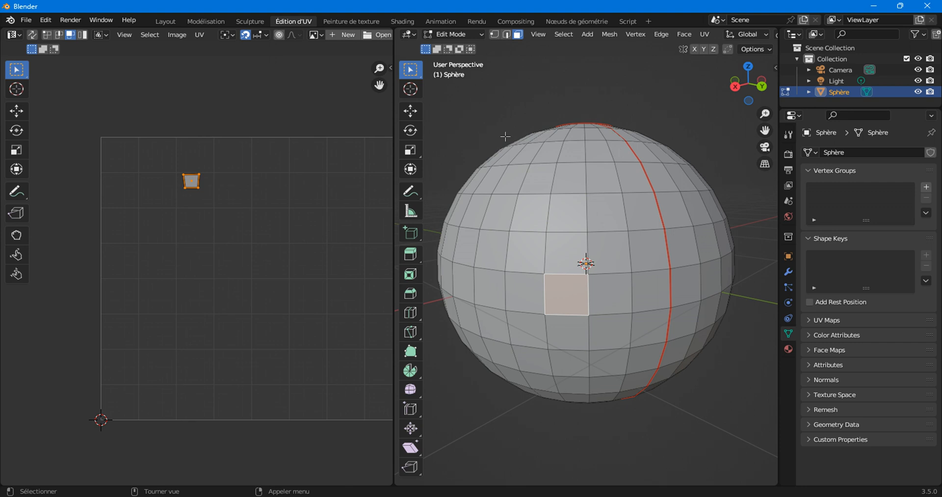
{"action": "left_click", "coordinate": [555, 101]}
{"action": "left_click", "coordinate": [563, 36]}
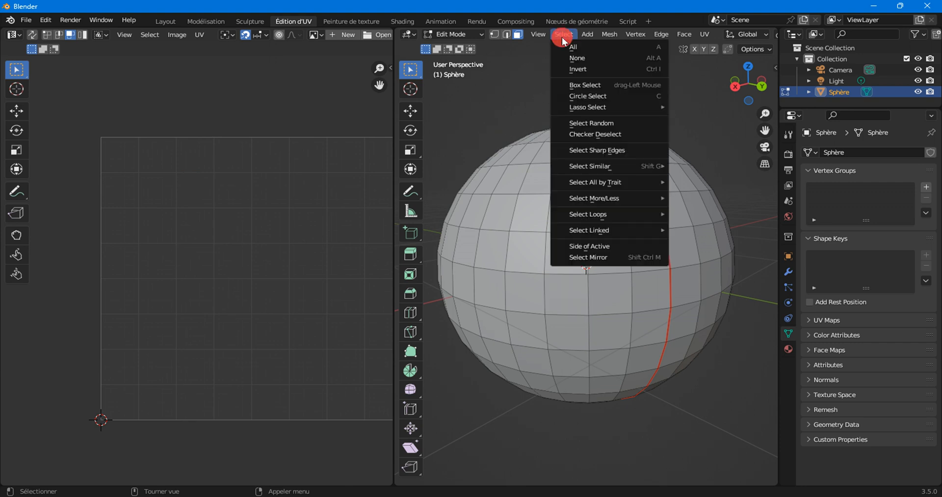
{"action": "left_click", "coordinate": [571, 47]}
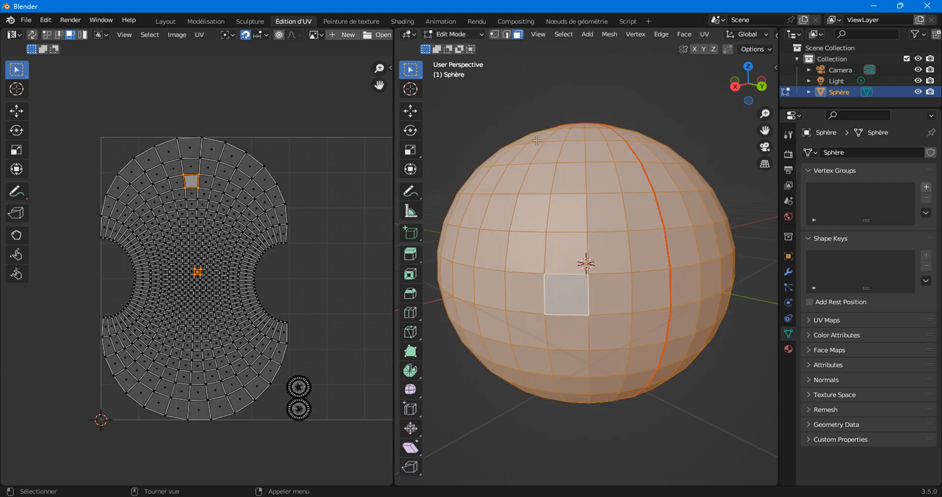
{"action": "left_click", "coordinate": [564, 293], "text": "shift"}
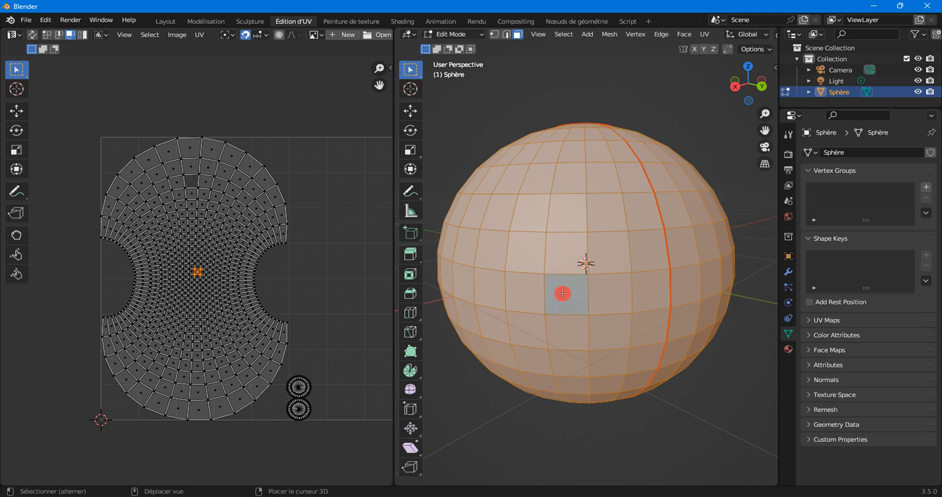
{"action": "left_click", "coordinate": [563, 293], "text": "shift"}
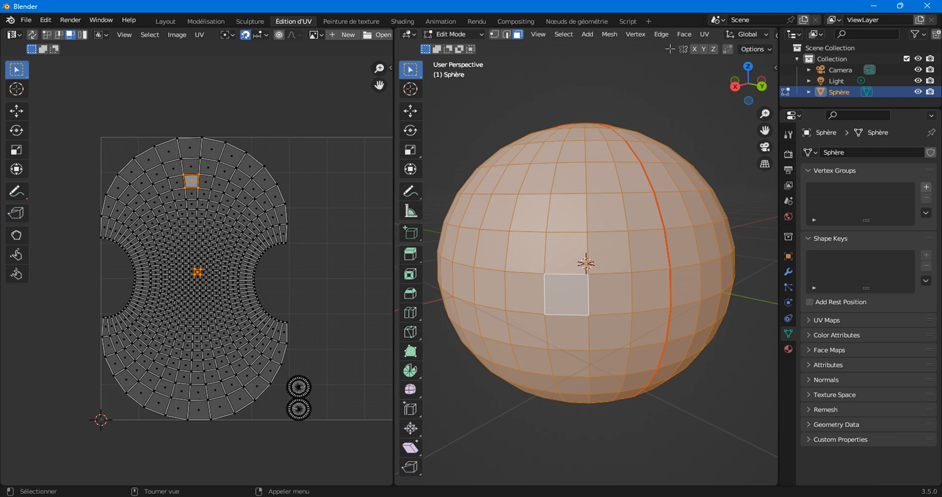
{"action": "left_click", "coordinate": [704, 34]}
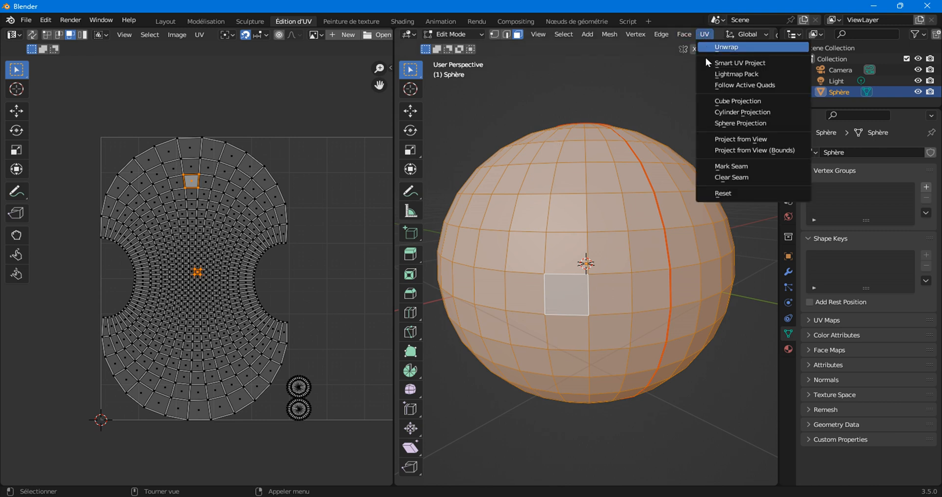
{"action": "left_click", "coordinate": [721, 86]}
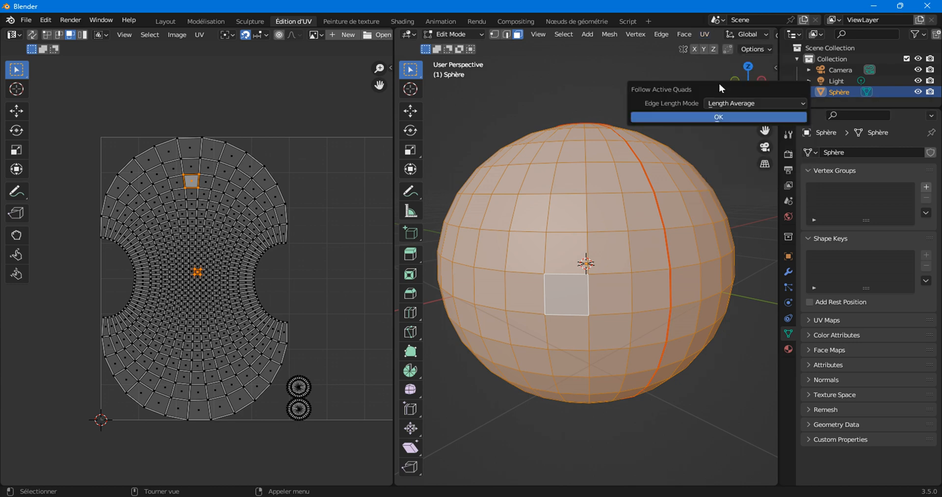
{"action": "left_click", "coordinate": [706, 117]}
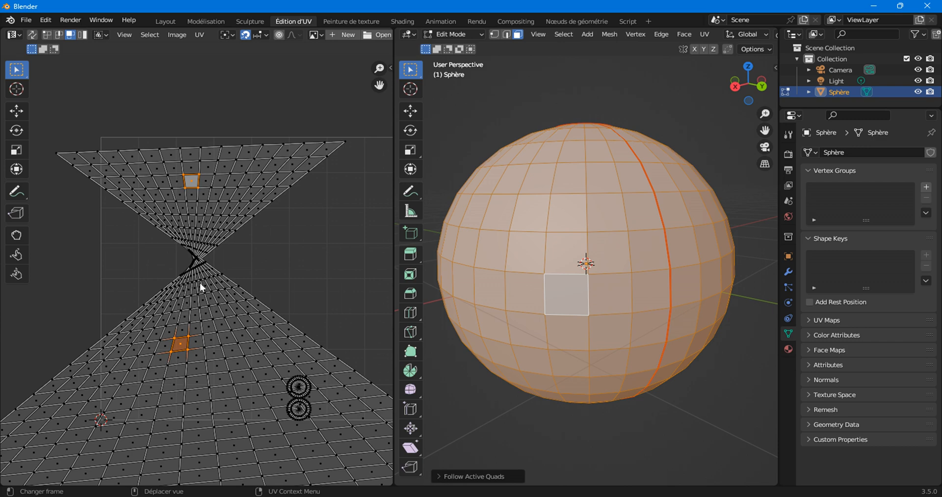
Orbit and zoom the 3D view to look straight down on the sphere's top pole.
{"action": "middle_click_drag", "start_coordinate": [565, 270], "coordinate": [549, 253]}
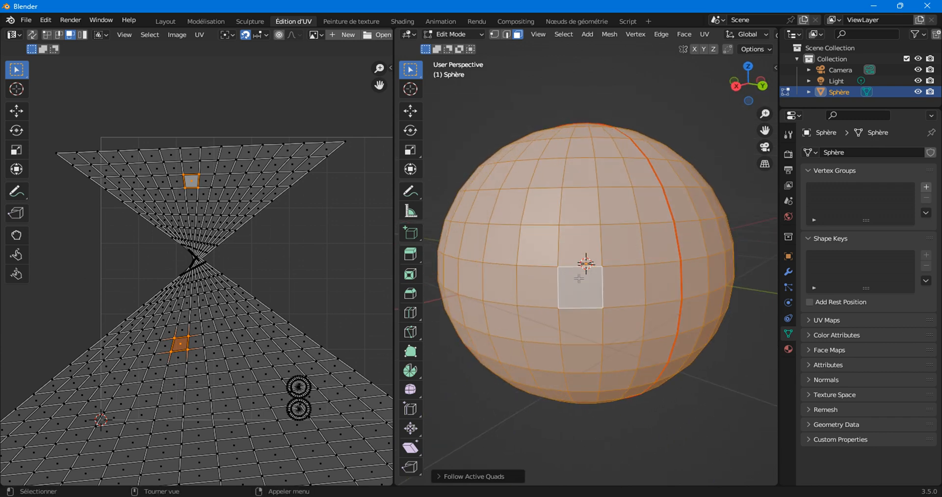
{"action": "scroll", "coordinate": [579, 274], "scroll_direction": "up", "scroll_amount": 4}
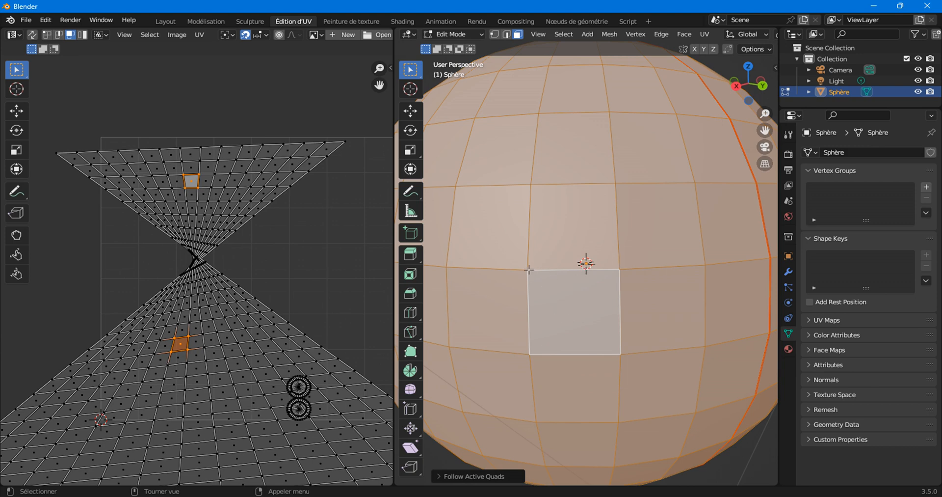
{"action": "scroll", "coordinate": [548, 266], "scroll_direction": "down", "scroll_amount": 6}
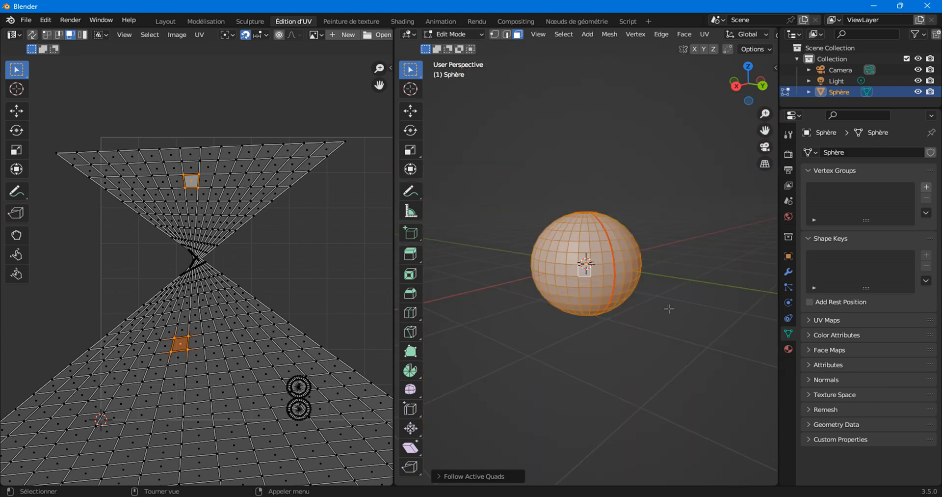
{"action": "scroll", "coordinate": [705, 333], "scroll_direction": "up", "scroll_amount": 6}
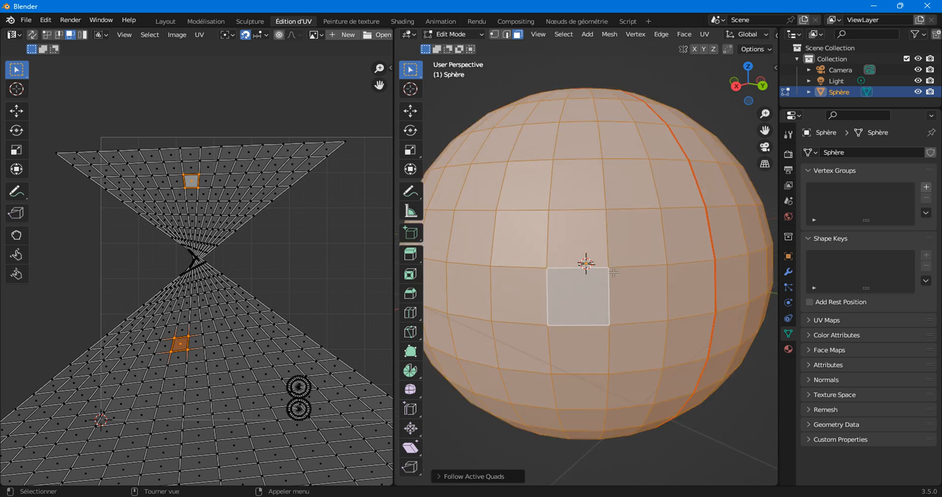
{"action": "scroll", "coordinate": [670, 170], "scroll_direction": "down", "scroll_amount": 6}
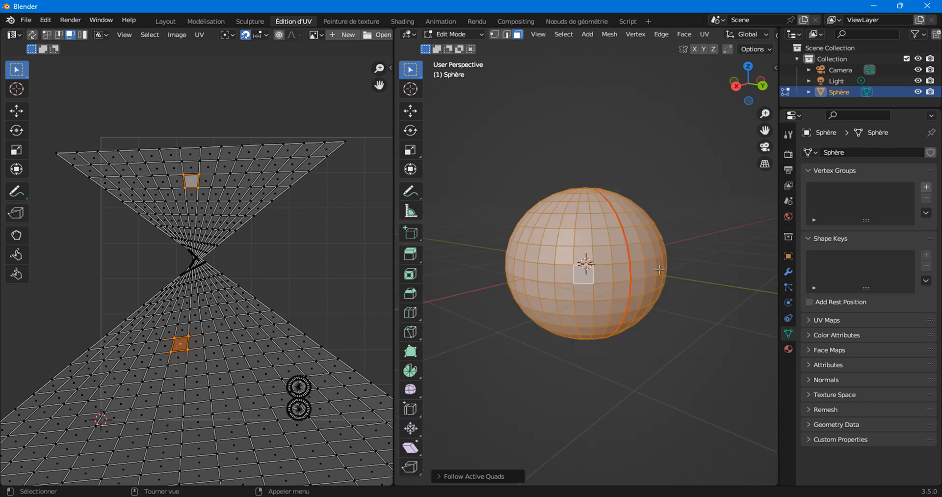
{"action": "scroll", "coordinate": [642, 308], "scroll_direction": "down", "scroll_amount": 1}
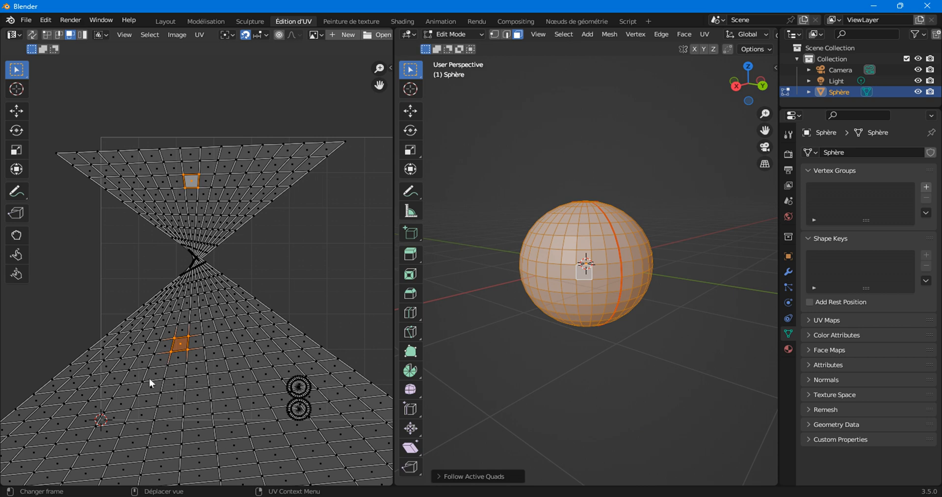
{"action": "scroll", "coordinate": [595, 338], "scroll_direction": "up", "scroll_amount": 5}
{"action": "scroll", "coordinate": [595, 339], "scroll_direction": "down", "scroll_amount": 4}
{"action": "middle_click_drag", "start_coordinate": [595, 338], "coordinate": [610, 396]}
{"action": "scroll", "coordinate": [617, 378], "scroll_direction": "up", "scroll_amount": 2}
{"action": "scroll", "coordinate": [610, 335], "scroll_direction": "up", "scroll_amount": 2}
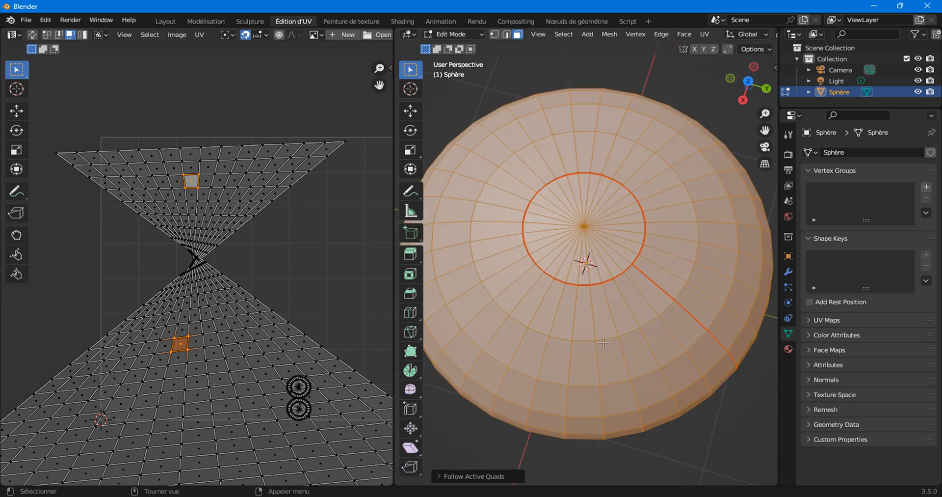
{"action": "left_click", "coordinate": [556, 356]}
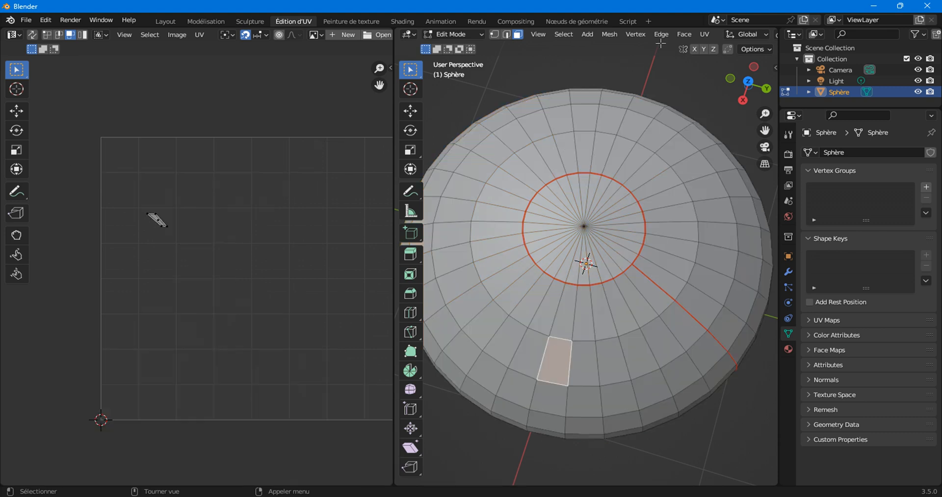
{"action": "left_click", "coordinate": [710, 35]}
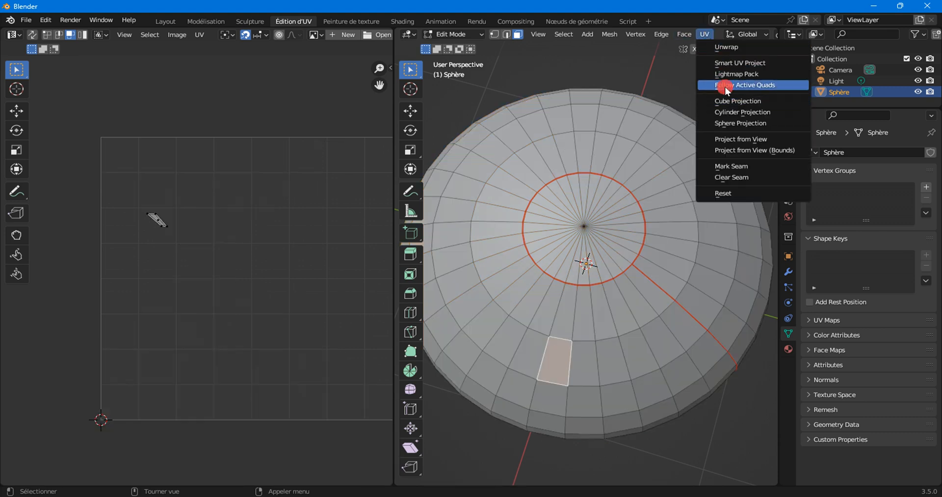
{"action": "left_click", "coordinate": [728, 83]}
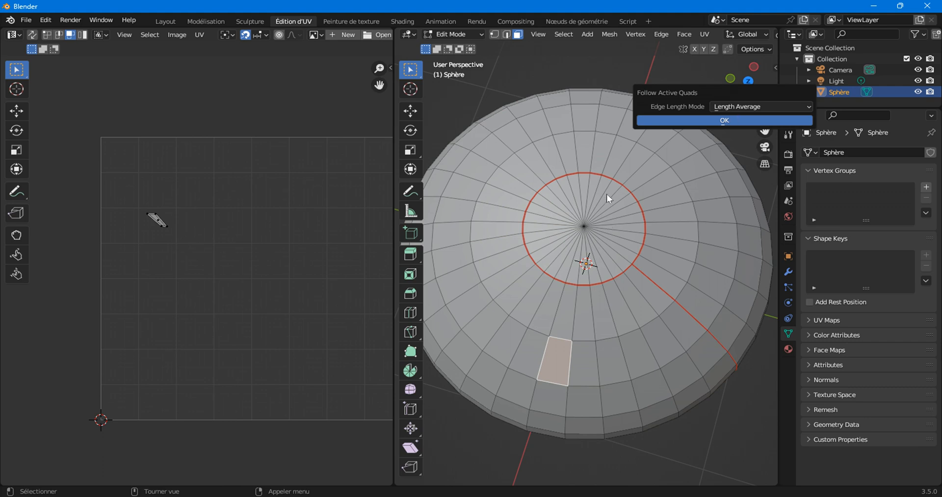
{"action": "key", "text": "a"}
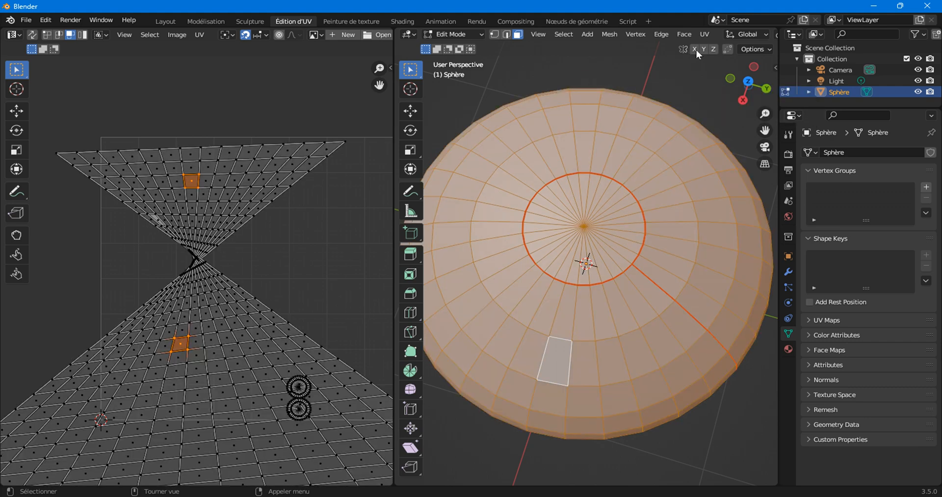
{"action": "left_click", "coordinate": [710, 35]}
{"action": "left_click", "coordinate": [723, 86]}
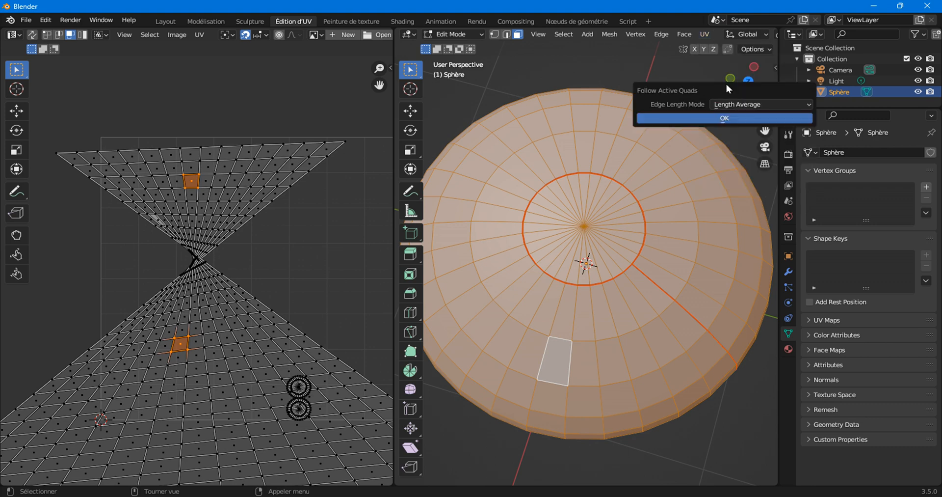
{"action": "left_click", "coordinate": [709, 118]}
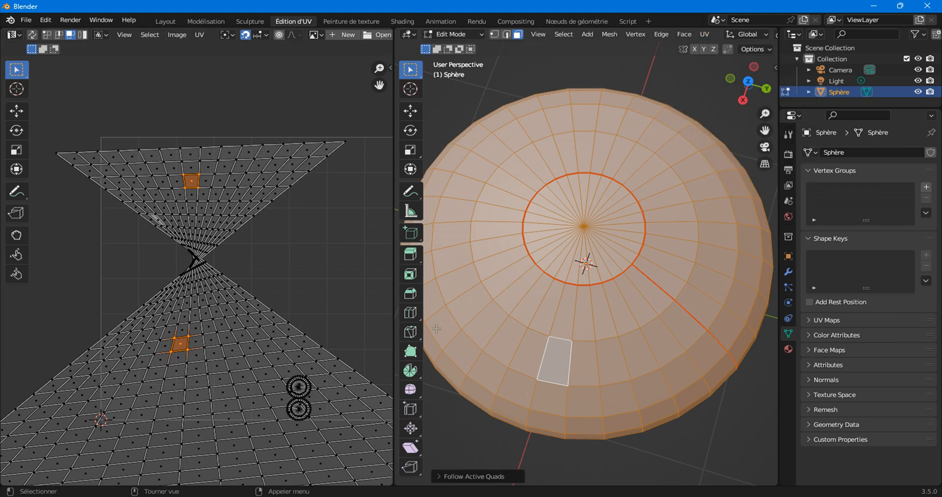
{"action": "left_click", "coordinate": [553, 362]}
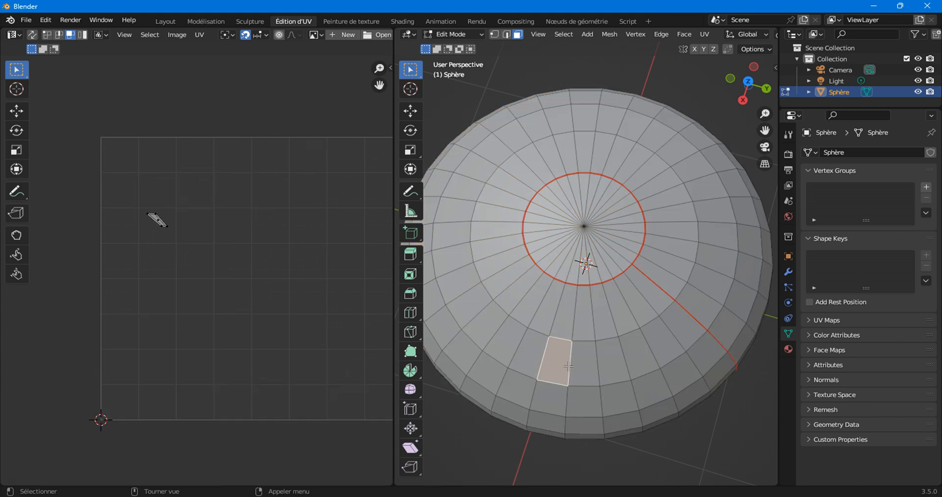
{"action": "key", "text": "a"}
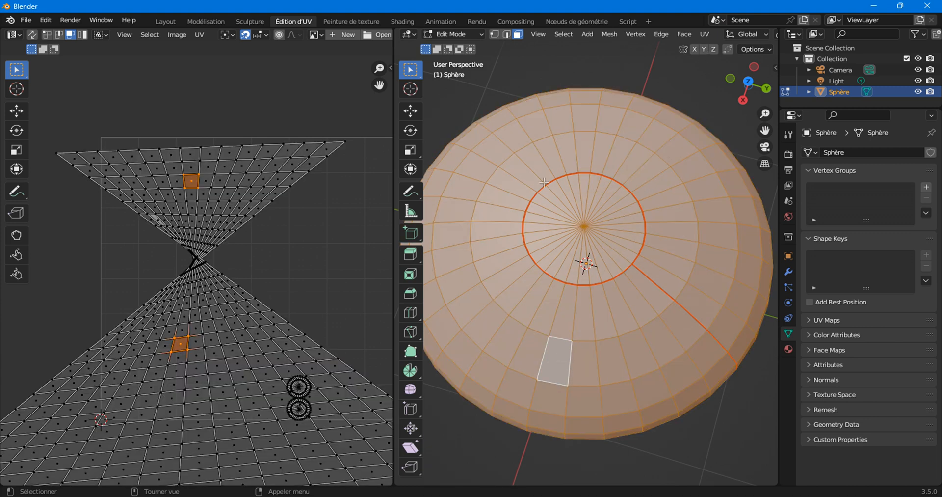
Zoom into the UV editor, select the face, and reposition its upper corner vertex.
{"action": "scroll", "coordinate": [187, 365], "scroll_direction": "down", "scroll_amount": 5}
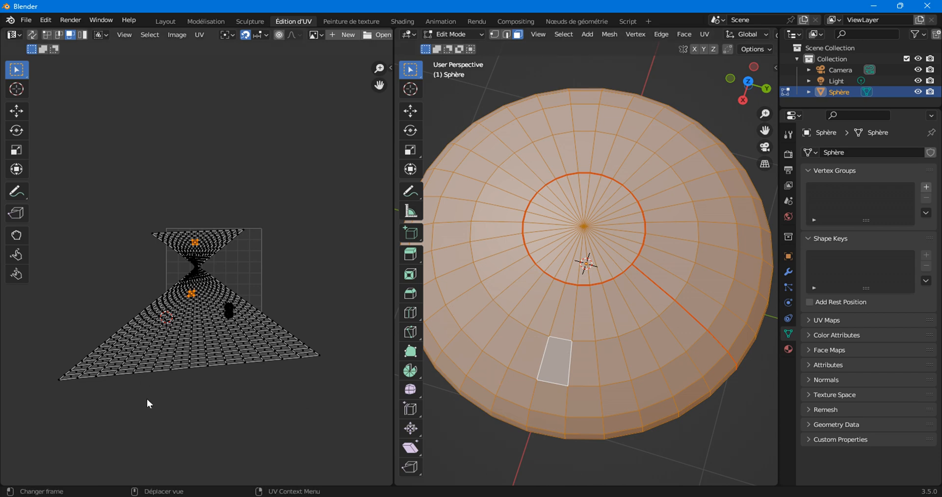
{"action": "scroll", "coordinate": [150, 394], "scroll_direction": "up", "scroll_amount": 8}
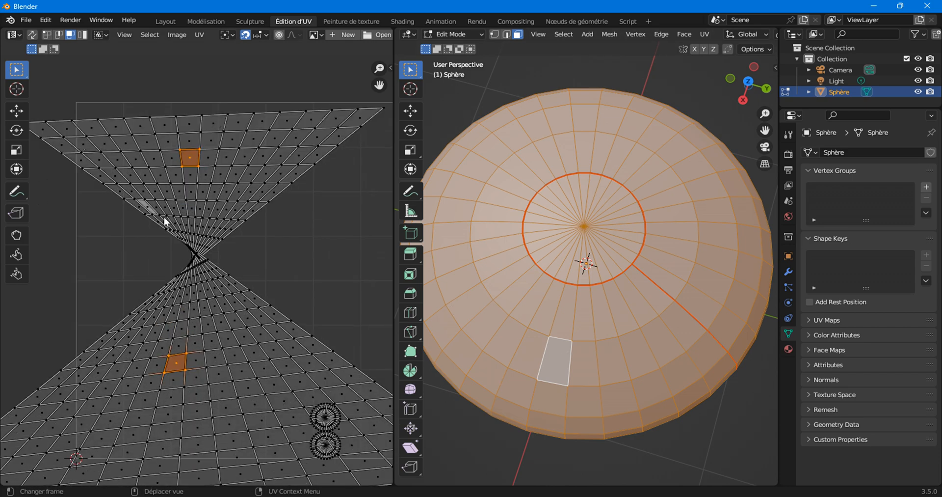
{"action": "scroll", "coordinate": [184, 263], "scroll_direction": "up", "scroll_amount": 4}
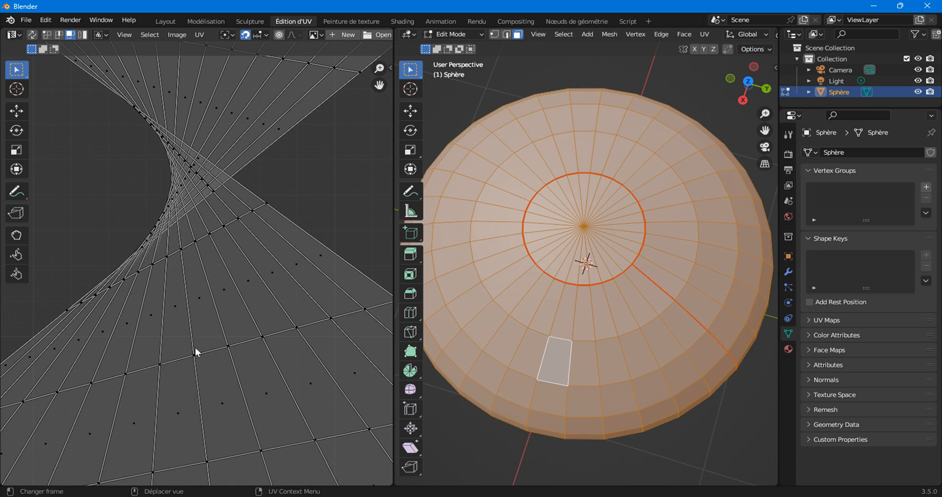
{"action": "left_click", "coordinate": [192, 349]}
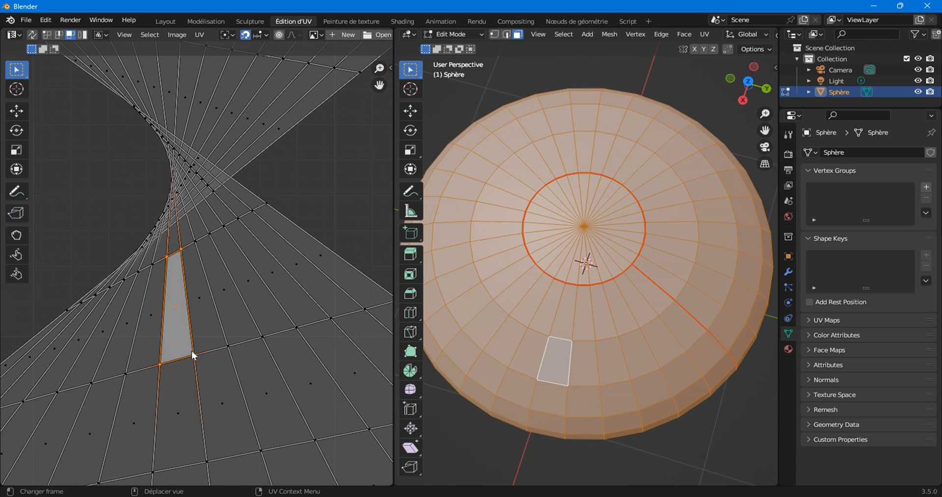
{"action": "left_click", "coordinate": [47, 34]}
{"action": "left_click", "coordinate": [166, 361]}
{"action": "key", "text": "g"}
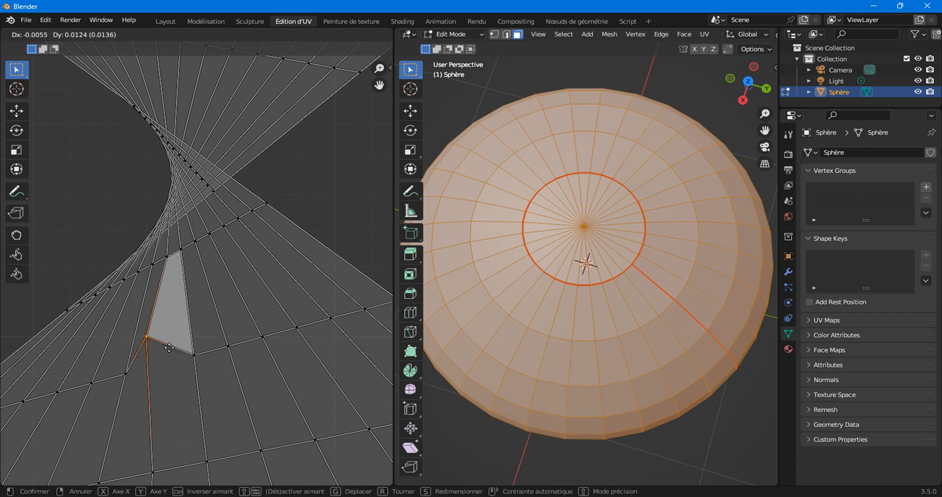
{"action": "left_click", "coordinate": [172, 348]}
{"action": "key", "text": "g"}
{"action": "left_click", "coordinate": [200, 343]}
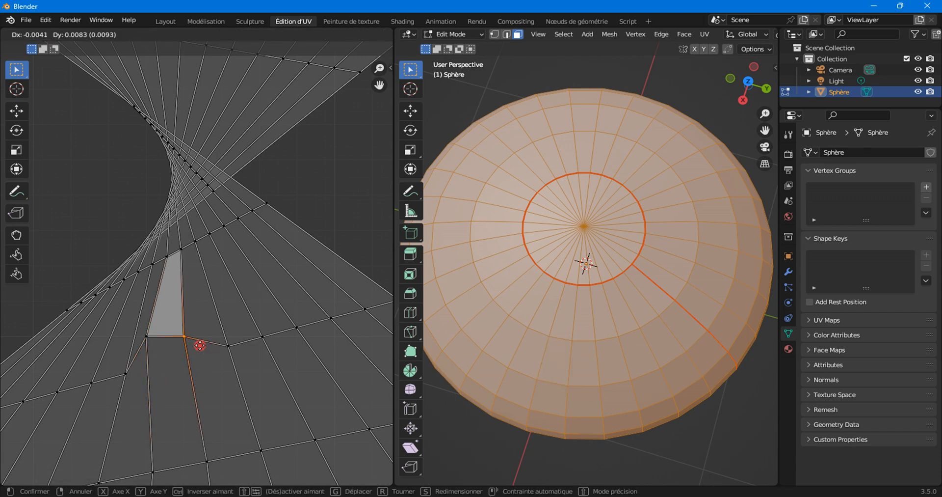
Raise both lower corners to form an upright rectangle, then make that face active.
{"action": "left_click", "coordinate": [157, 474]}
{"action": "key", "text": "g"}
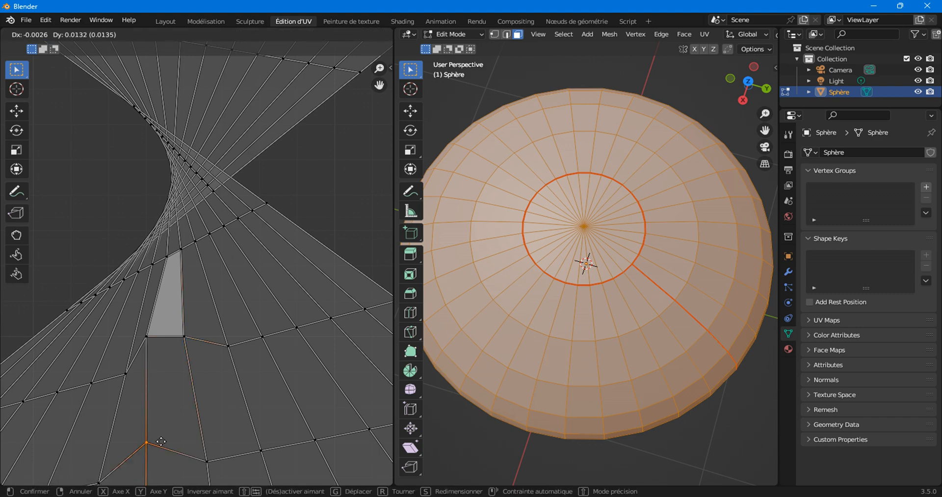
{"action": "left_click", "coordinate": [166, 416]}
{"action": "left_click", "coordinate": [213, 463]}
{"action": "key", "text": "g"}
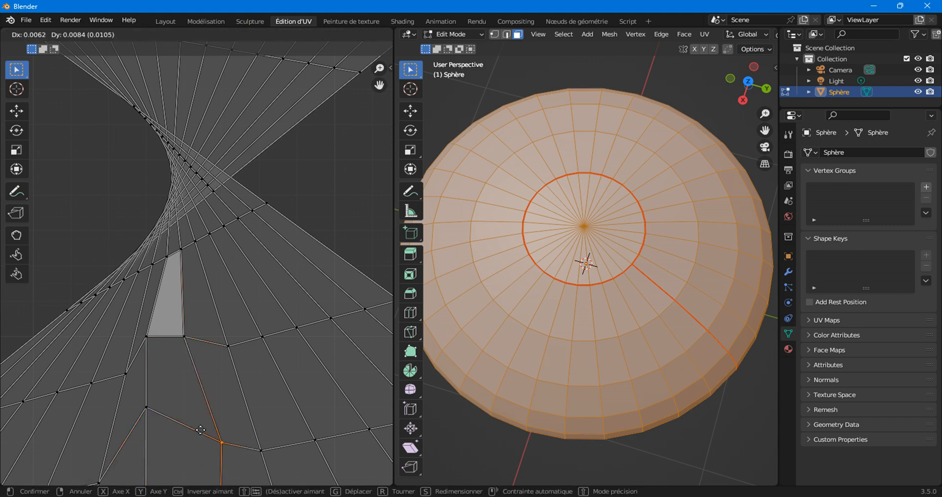
{"action": "left_click", "coordinate": [192, 409]}
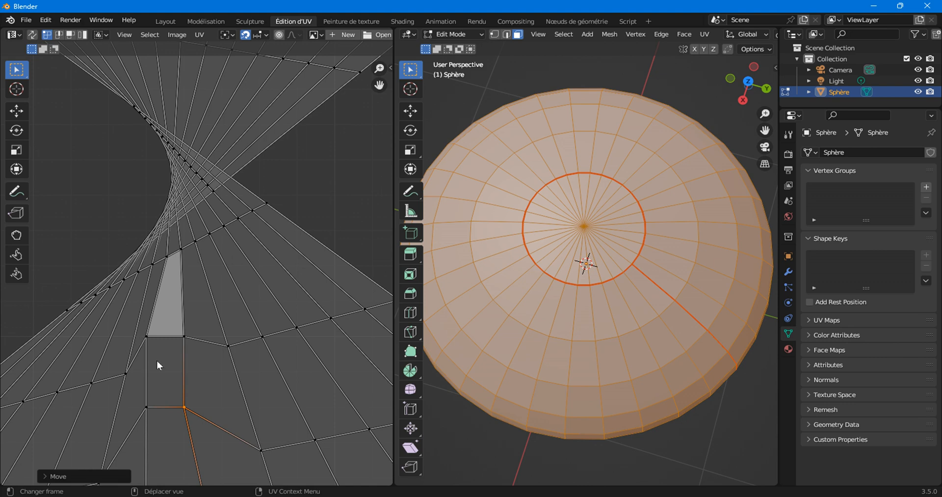
{"action": "key", "text": "3"}
{"action": "left_click", "coordinate": [172, 350]}
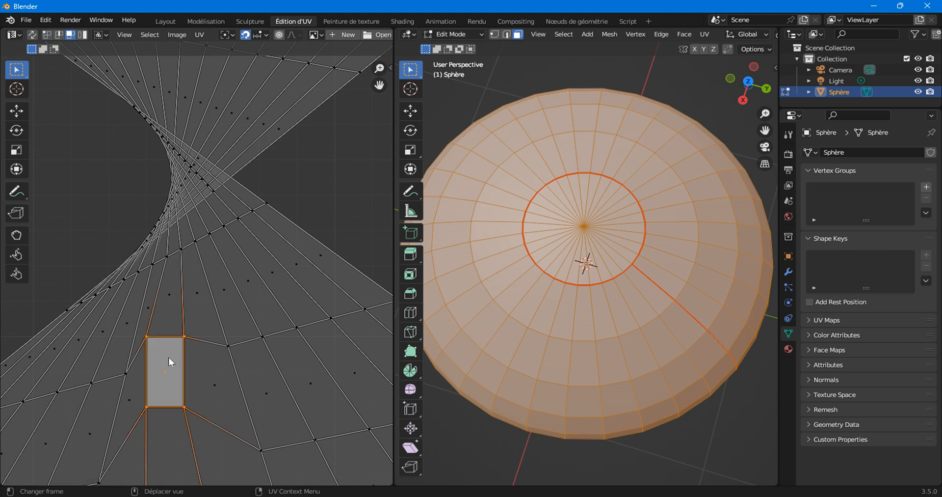
{"action": "scroll", "coordinate": [176, 281], "scroll_direction": "down", "scroll_amount": 5}
Apply Follow Active Quads from the UV context menu using the squared face.
{"action": "right_click", "coordinate": [191, 207]}
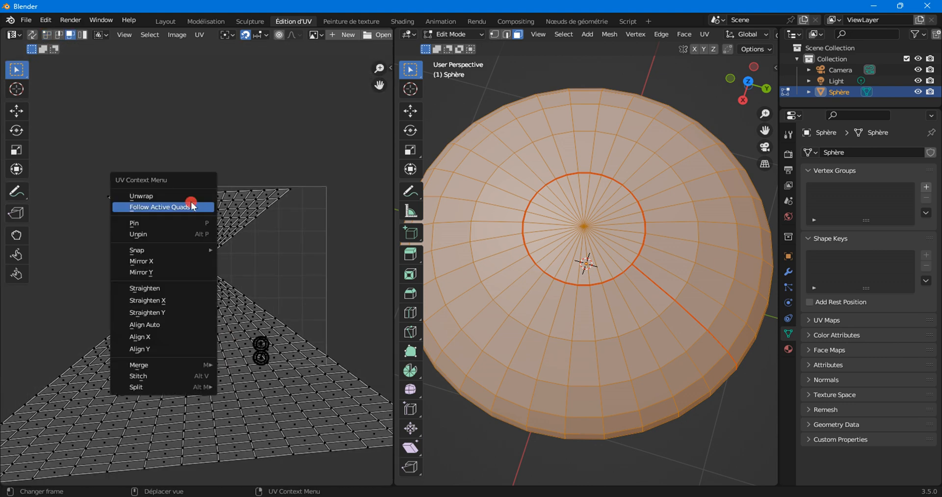
{"action": "left_click", "coordinate": [191, 206]}
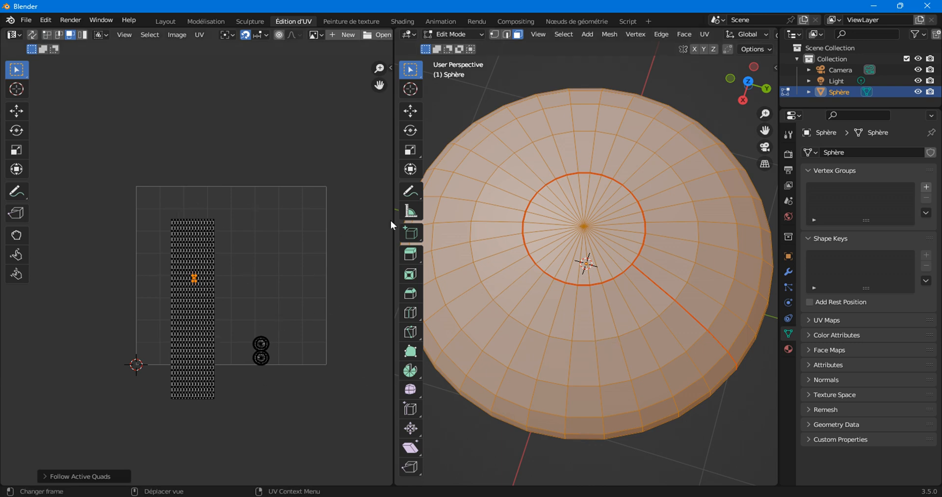
{"action": "left_click", "coordinate": [709, 34]}
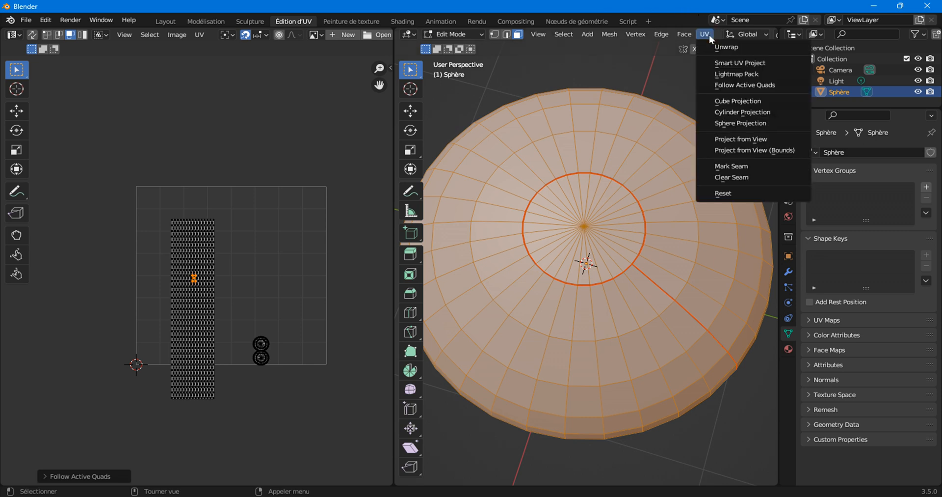